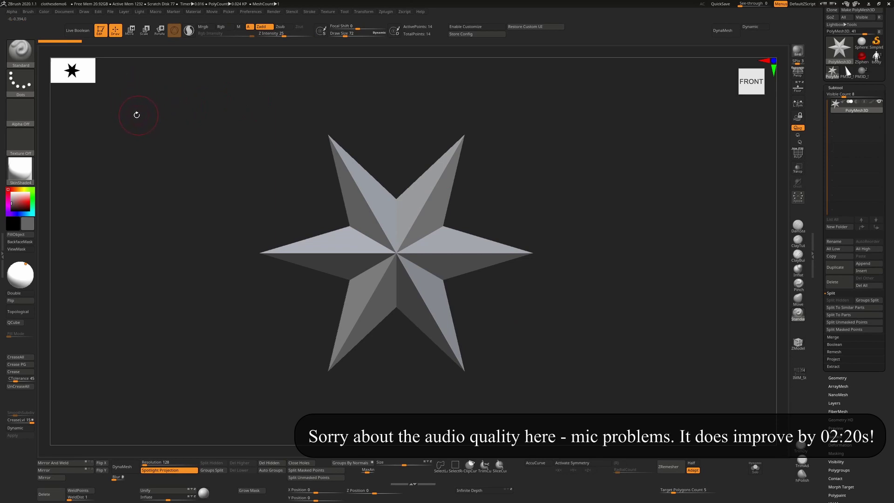
Create a new InsertMesh brush from the active star mesh.
click(28, 12)
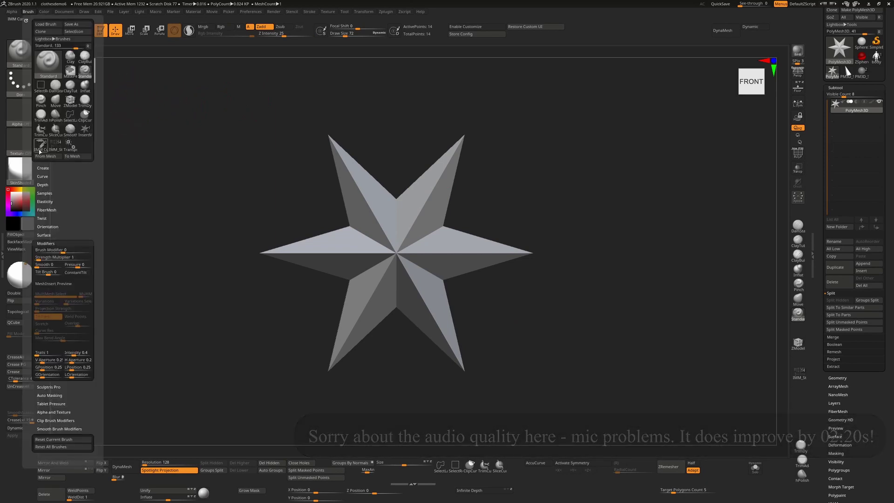
click(44, 166)
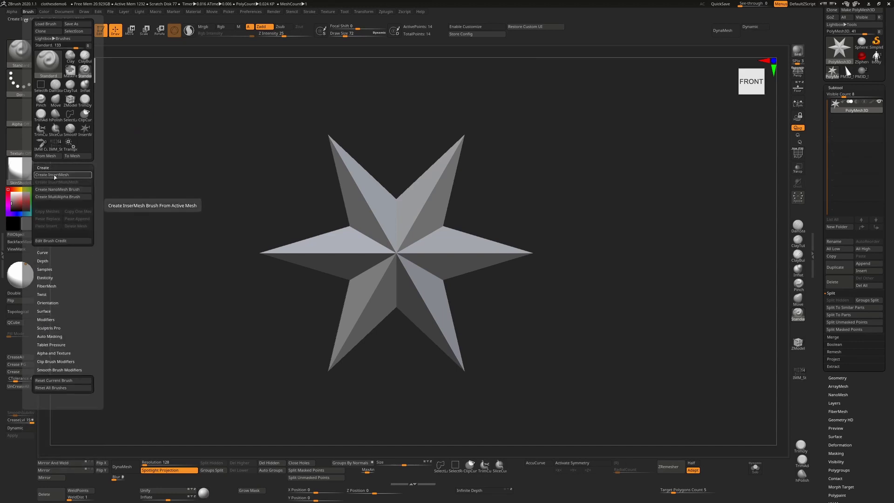
click(53, 173)
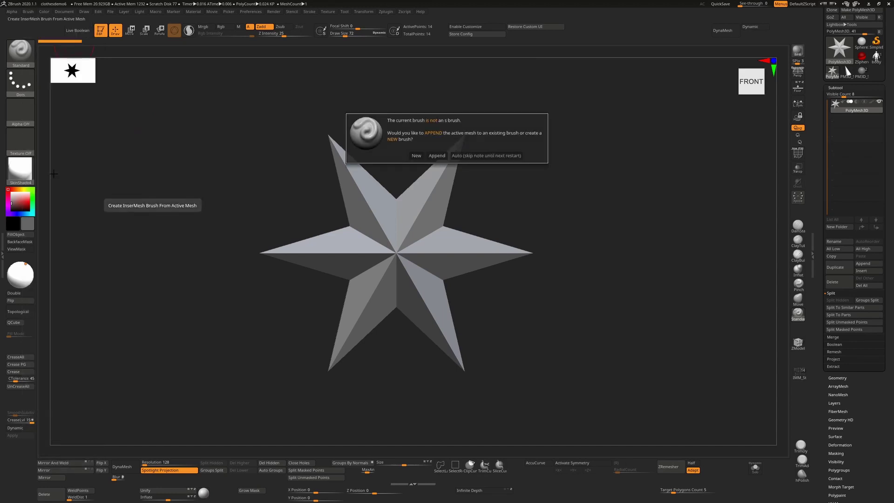
click(416, 156)
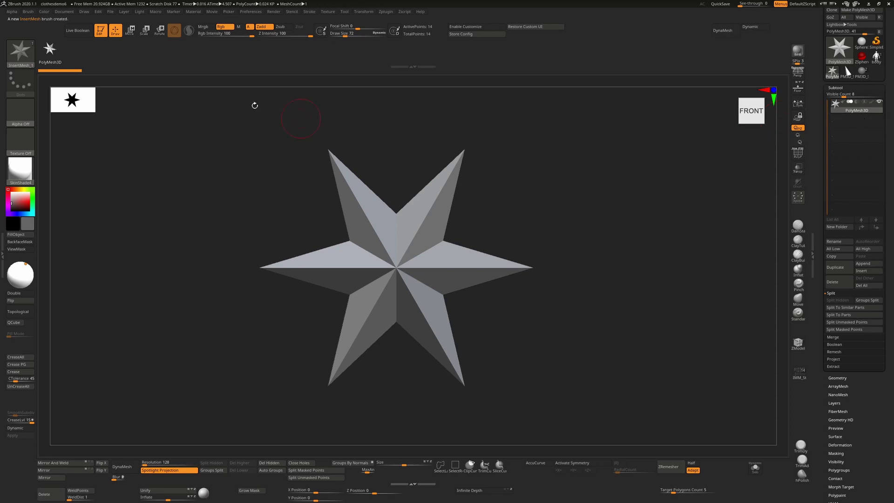
alt+drag(572, 182, 530, 185)
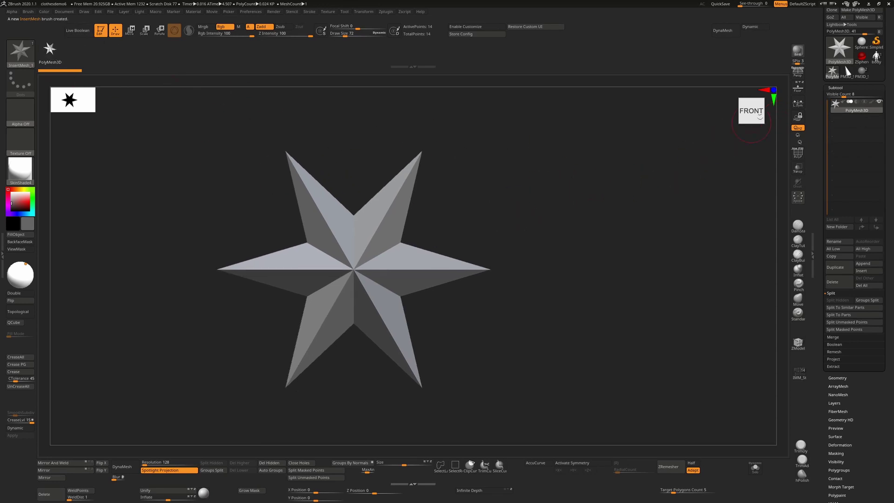
Switch the active tool to Sphere3D and convert it to a PolyMesh3D.
click(862, 43)
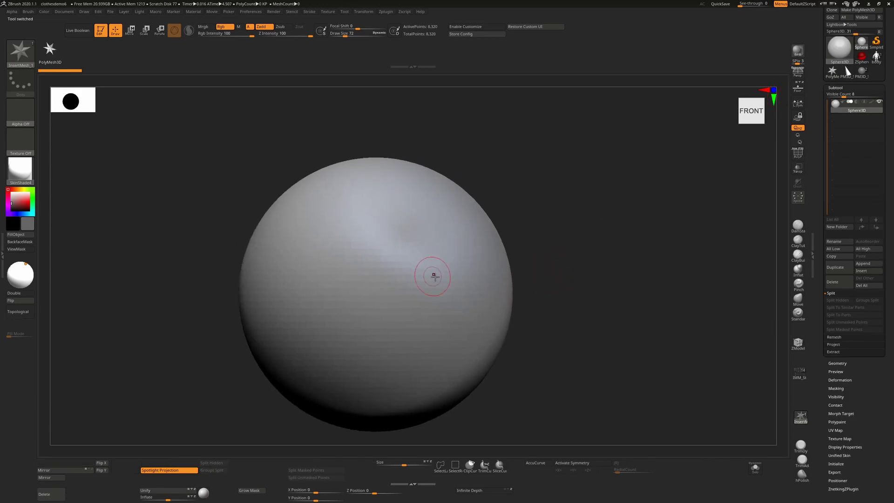
click(449, 262)
scroll(867, 73, up, 3)
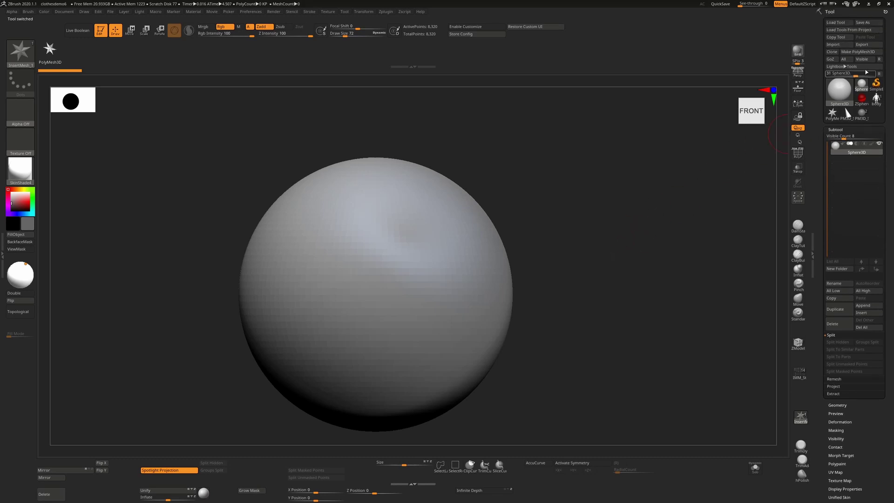
click(864, 52)
Insert several individual stars across the front of the sphere with the new insert brush.
alt+right_drag(472, 227, 504, 199)
mouse_move(513, 197)
mouse_down()
mouse_move(520, 237)
mouse_move(495, 293)
mouse_up()
drag(425, 277, 426, 333)
drag(460, 191, 462, 232)
drag(356, 195, 363, 245)
drag(319, 290, 335, 331)
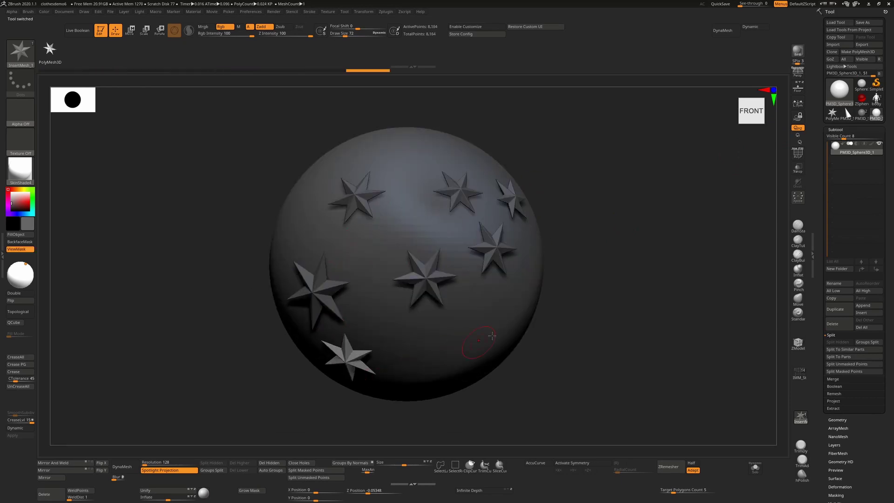
Undo all the star insertions on the sphere.
key(ctrl+z)
key(ctrl+z)
key(ctrl+z)
key(ctrl+z)
key(ctrl+z)
key(ctrl+z)
key(ctrl+z)
key(ctrl+z)
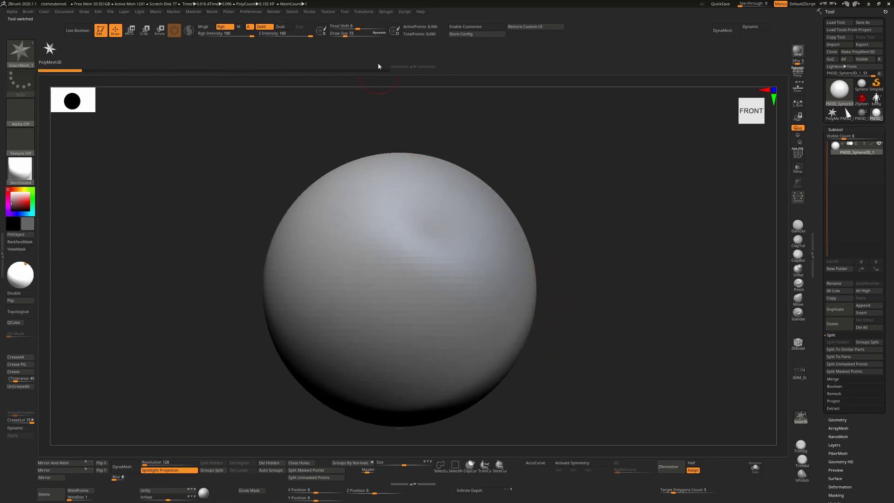
Enable Curve Mode for the insert brush and draw an S-shaped chain of stars across the sphere's front.
click(309, 12)
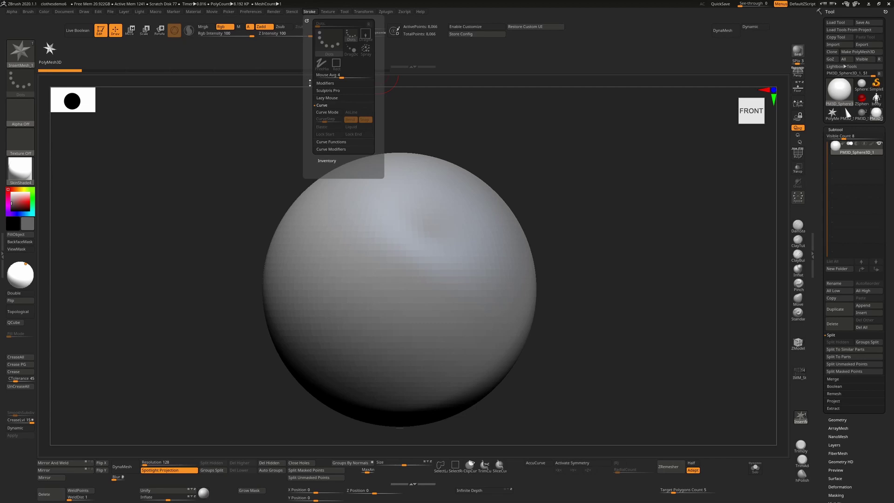
click(321, 106)
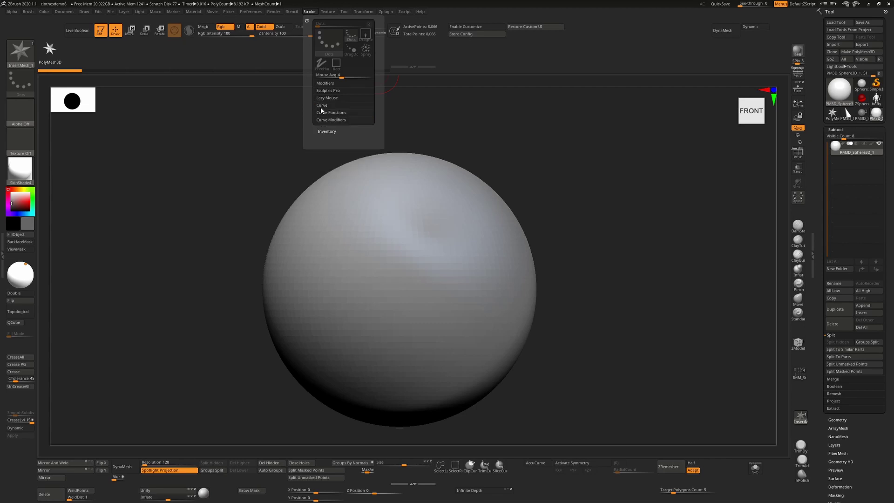
click(322, 106)
click(328, 113)
mouse_move(479, 232)
mouse_down()
mouse_move(404, 205)
mouse_move(375, 347)
mouse_move(320, 311)
mouse_up()
click(403, 294)
mouse_move(537, 274)
mouse_down()
mouse_move(616, 278)
mouse_move(523, 275)
mouse_up()
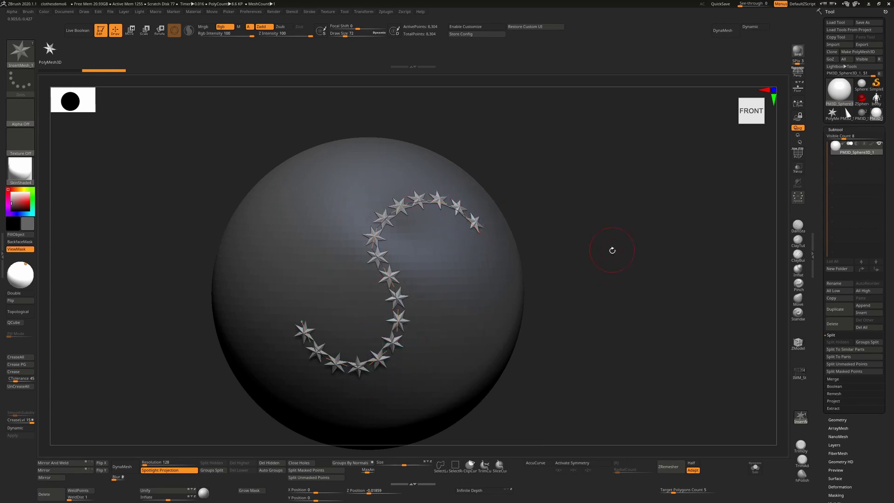
Reduce the draw size to 29 and update the existing curve with smaller stars.
drag(612, 250, 608, 250)
key(s)
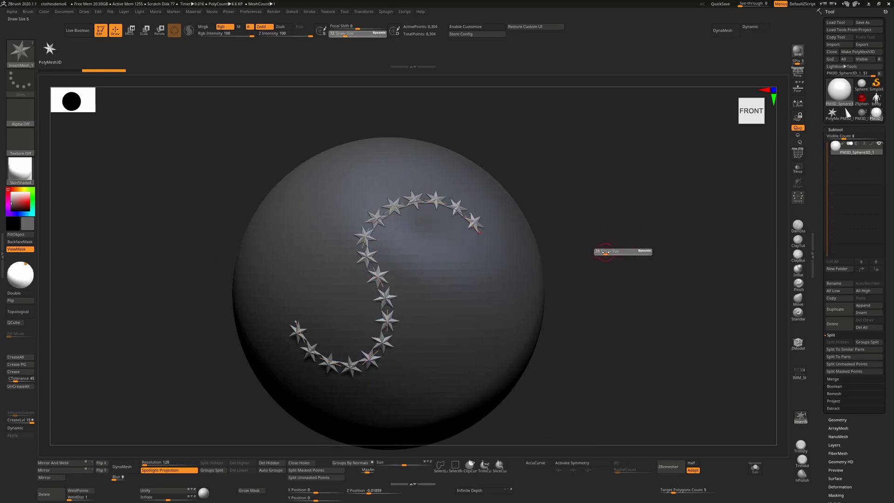
click(478, 224)
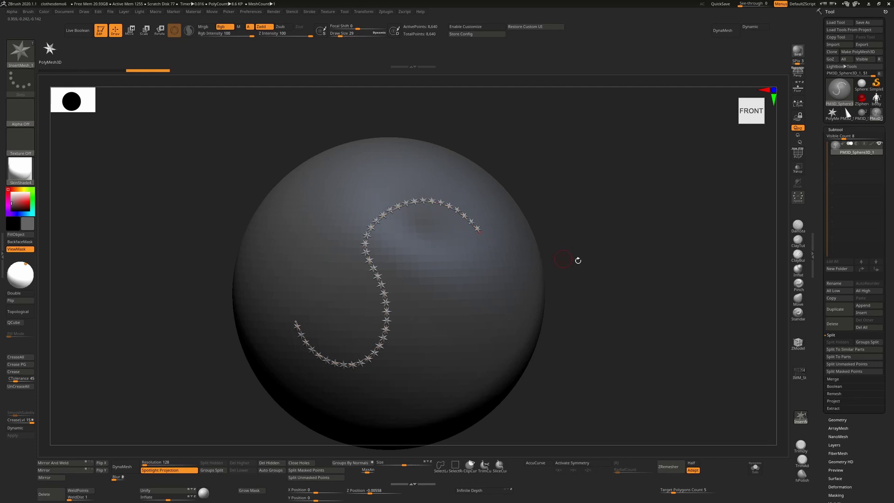
Increase the draw size and update the S-shaped curve so its stars become moderately larger.
key(s)
drag(612, 273, 626, 274)
click(467, 221)
mouse_move(589, 299)
alt+mouse_down()
mouse_move(601, 254)
mouse_move(605, 270)
alt+mouse_up()
key(s)
click(454, 212)
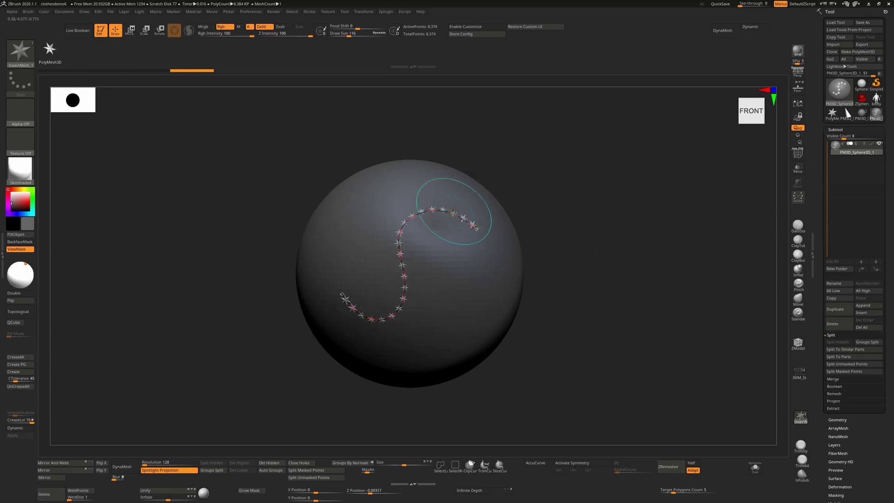
alt+drag(551, 265, 552, 249)
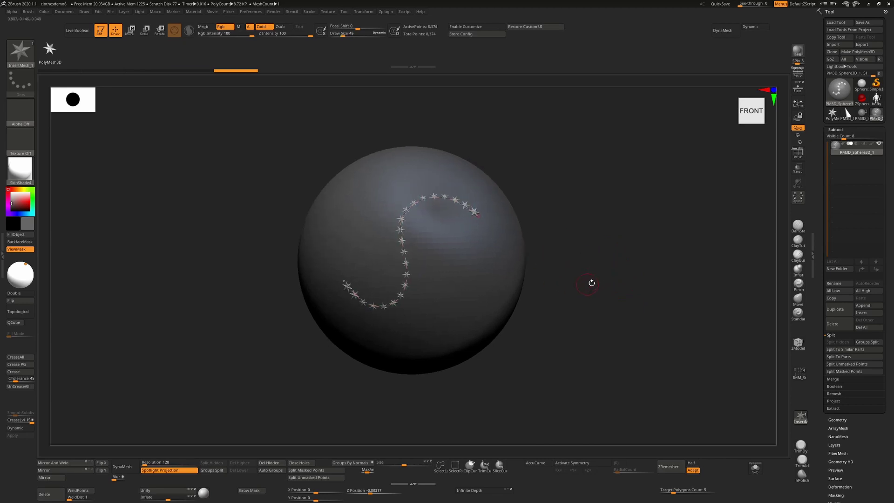
drag(586, 282, 591, 281)
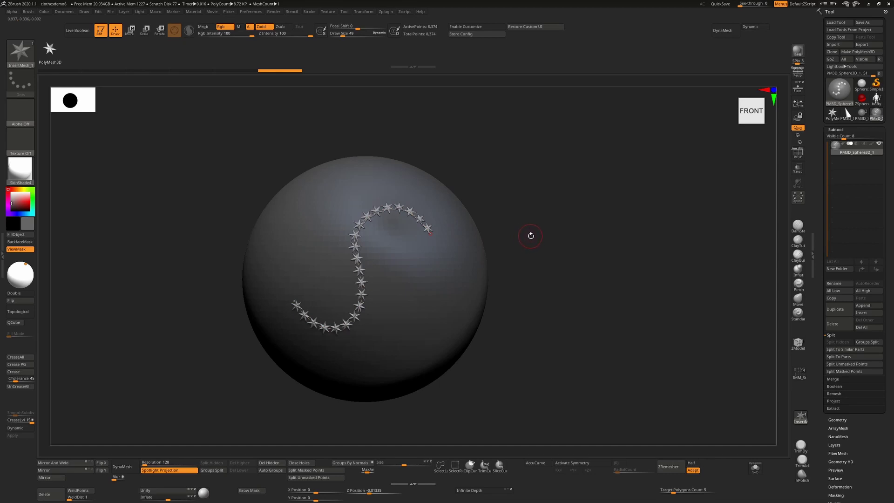
Reduce the curve-editing radius to 10 over the star curve.
ctrl+right_drag(425, 224, 428, 237)
click(459, 233)
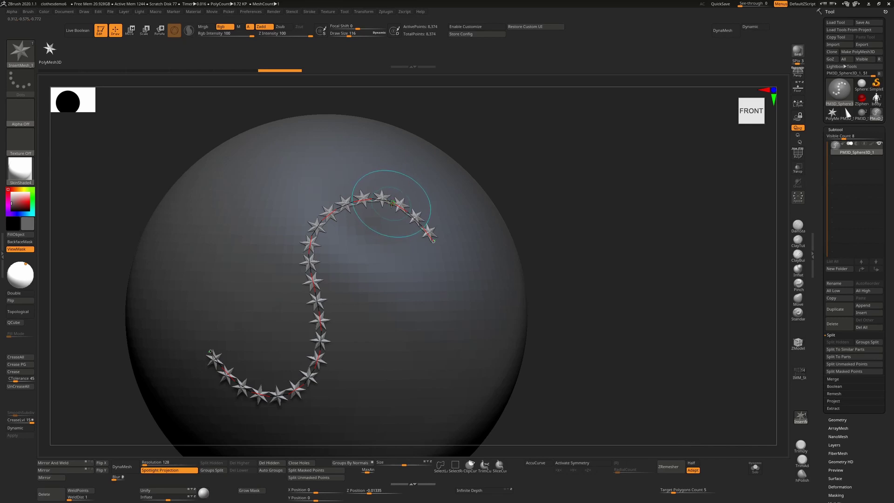
key(s)
drag(392, 204, 380, 203)
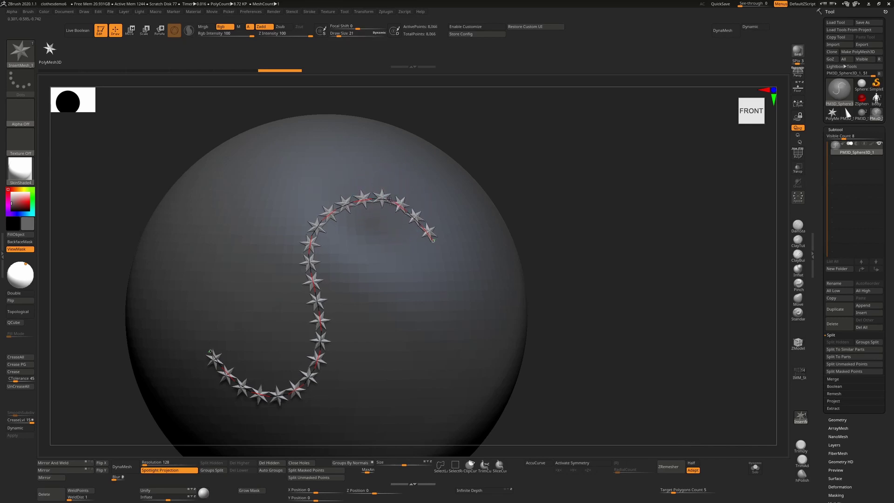
key(s)
mouse_move(391, 202)
mouse_down()
mouse_move(411, 207)
mouse_move(384, 232)
mouse_move(407, 200)
mouse_move(391, 215)
mouse_up()
Pull the upper end of the star curve inward to curl it into a hook.
ctrl+right_drag(414, 234, 418, 197)
mouse_move(434, 228)
mouse_down()
mouse_move(399, 280)
mouse_move(421, 235)
mouse_move(433, 233)
mouse_move(421, 243)
mouse_move(398, 235)
mouse_move(392, 213)
mouse_up()
key(s)
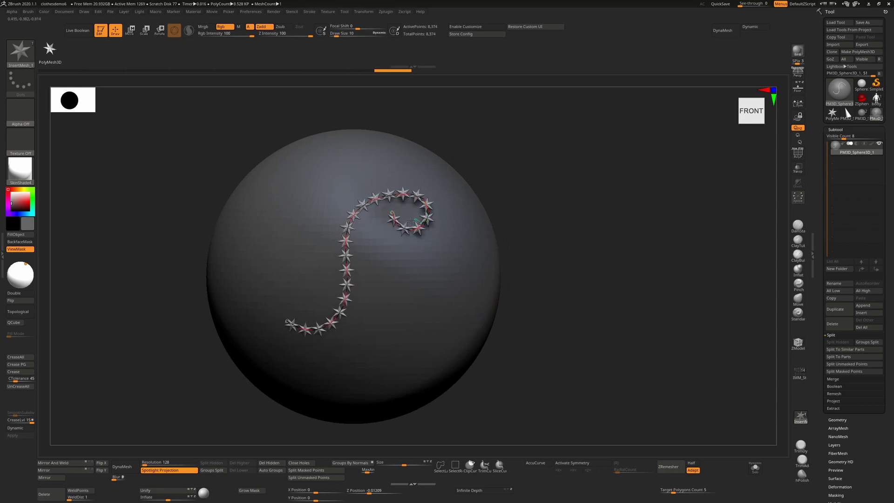
alt+right_drag(316, 217, 358, 221)
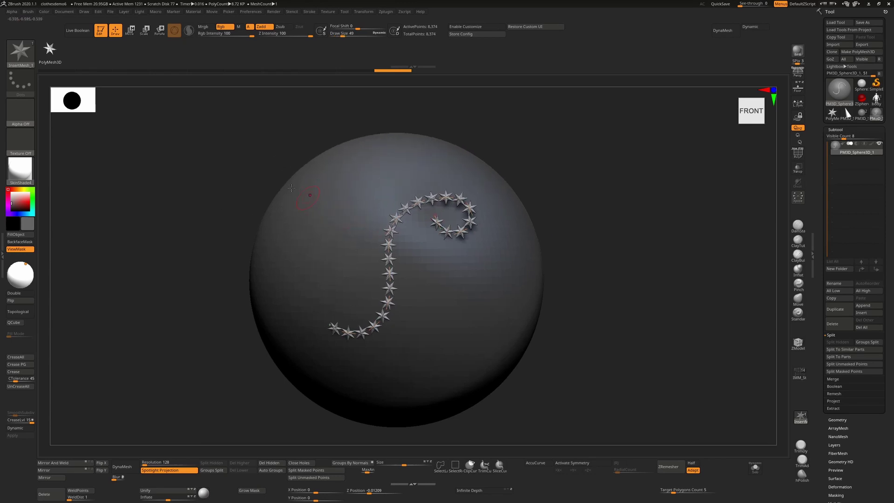
Raise the insert brush's Max Bend Angle and pull the hooked curve end into a tighter curl.
click(30, 12)
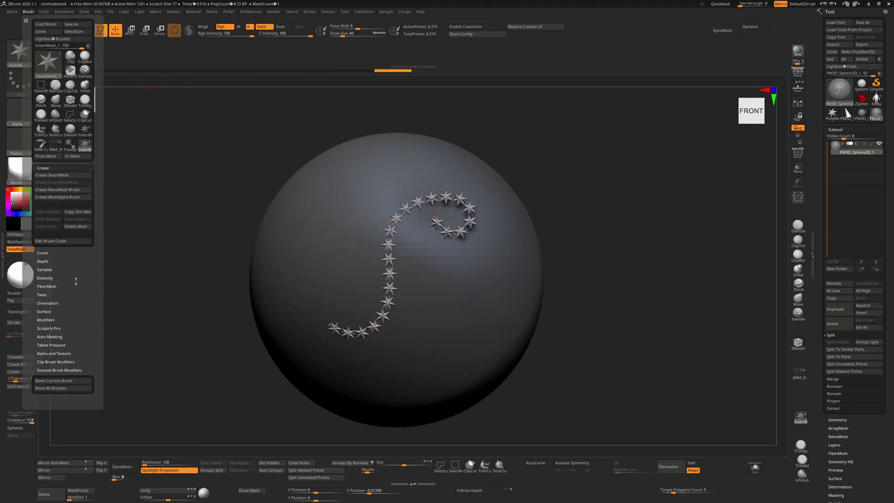
drag(51, 319, 53, 316)
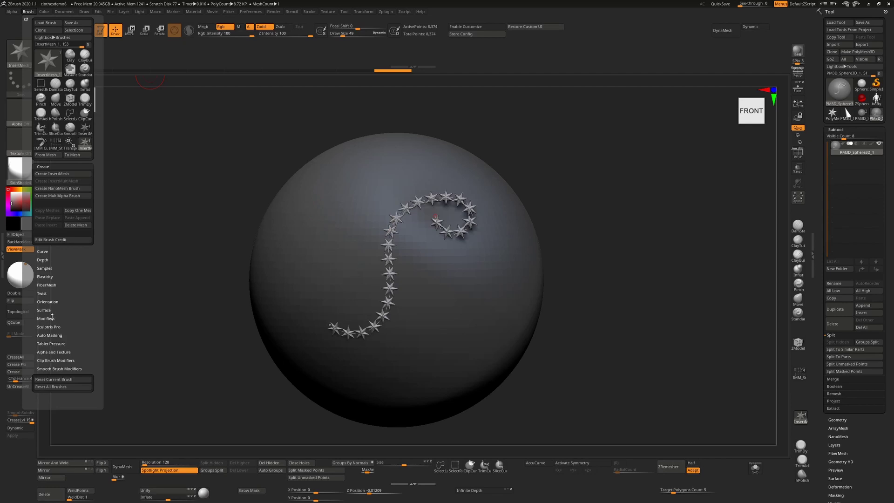
click(53, 316)
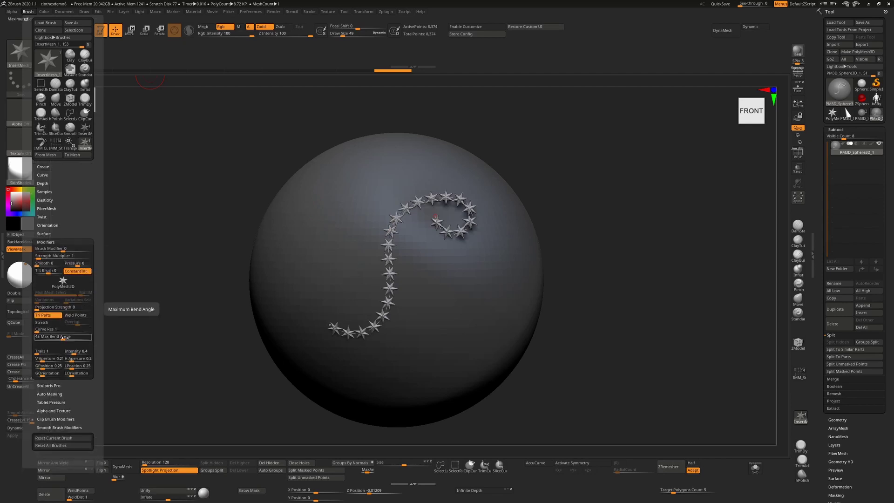
drag(65, 336, 76, 336)
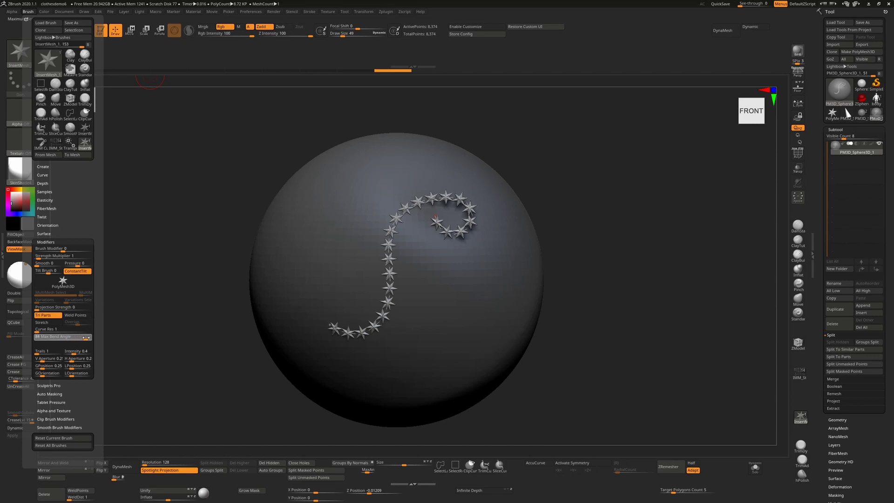
mouse_move(434, 217)
mouse_down()
mouse_move(441, 227)
mouse_move(460, 221)
mouse_up()
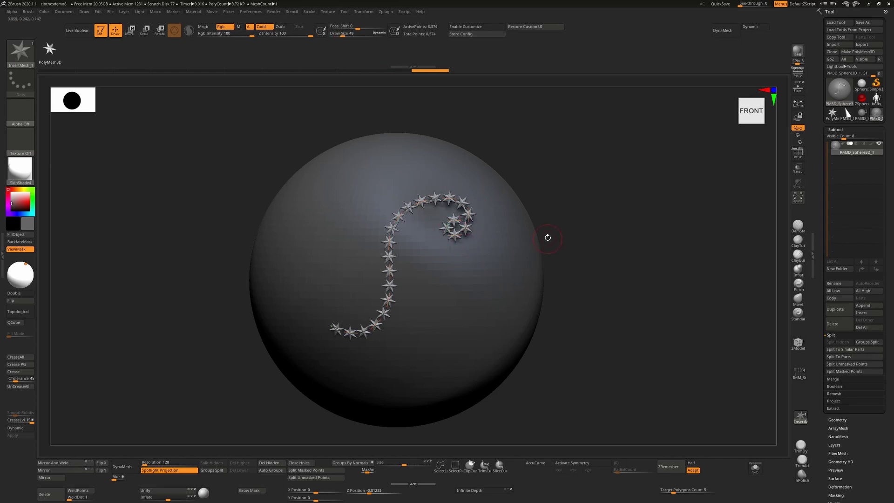
Undo the curling edits made to the upper end of the star curve.
key(ctrl+z)
key(ctrl+z)
alt+drag(560, 196, 514, 187)
drag(577, 229, 475, 236)
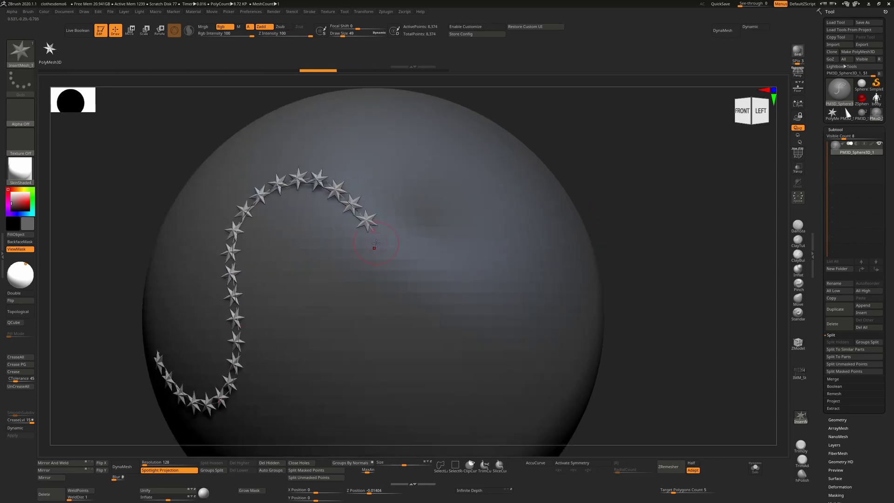
alt+right_drag(378, 236, 388, 254)
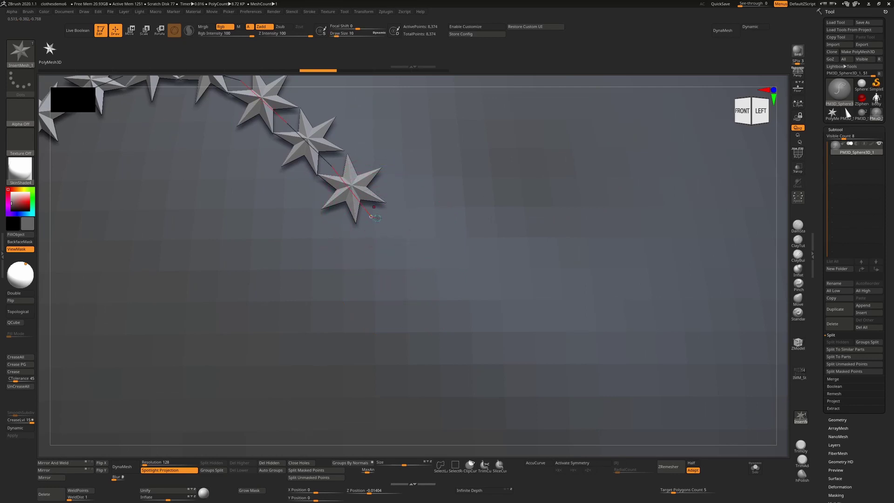
Increase the Curve Snap Distance in the stroke's curve modifiers.
click(309, 12)
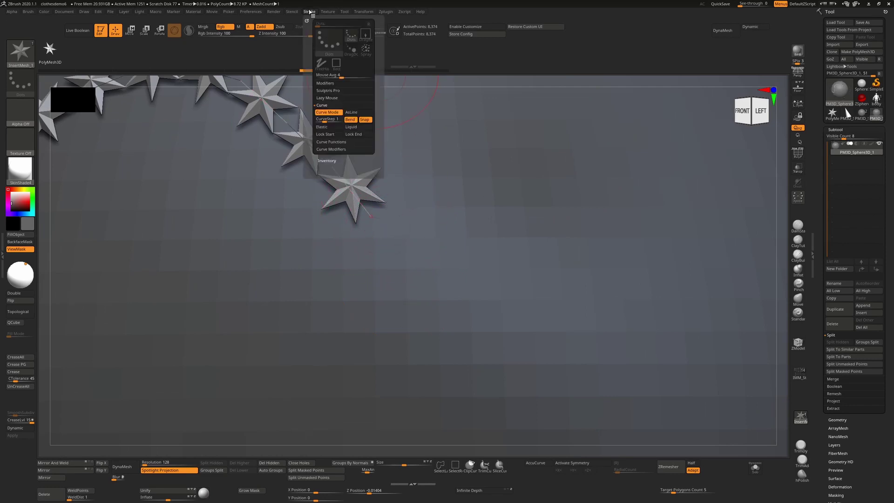
click(331, 149)
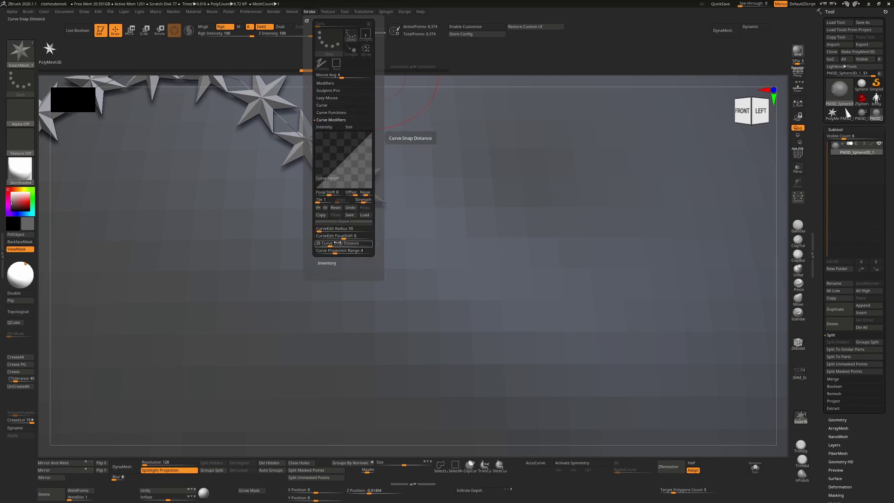
drag(328, 244, 341, 243)
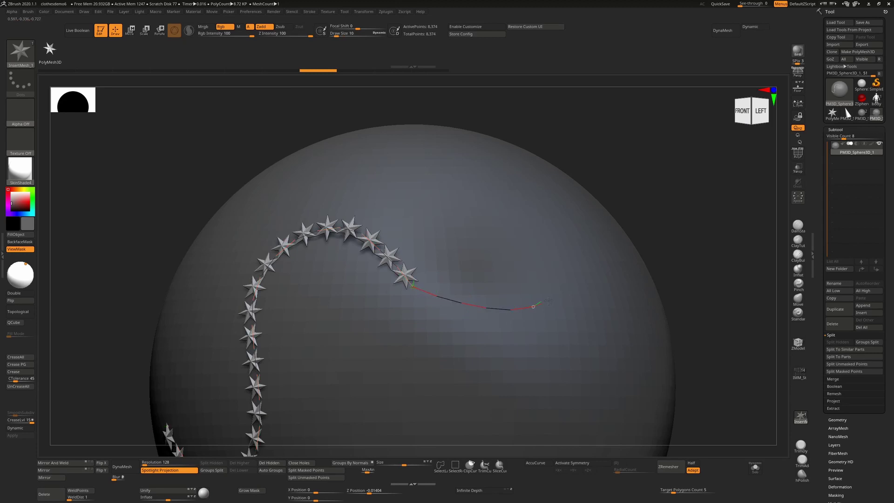
Extend the star chain from its upper end with a second bend that loops back up the sphere.
drag(512, 232, 475, 172)
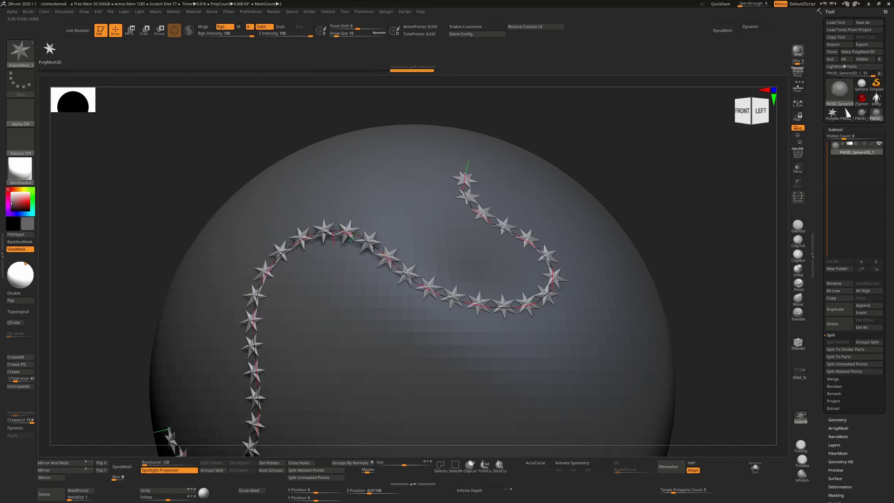
ctrl+right_drag(508, 311, 464, 249)
alt+right_drag(464, 249, 436, 214)
drag(642, 251, 633, 265)
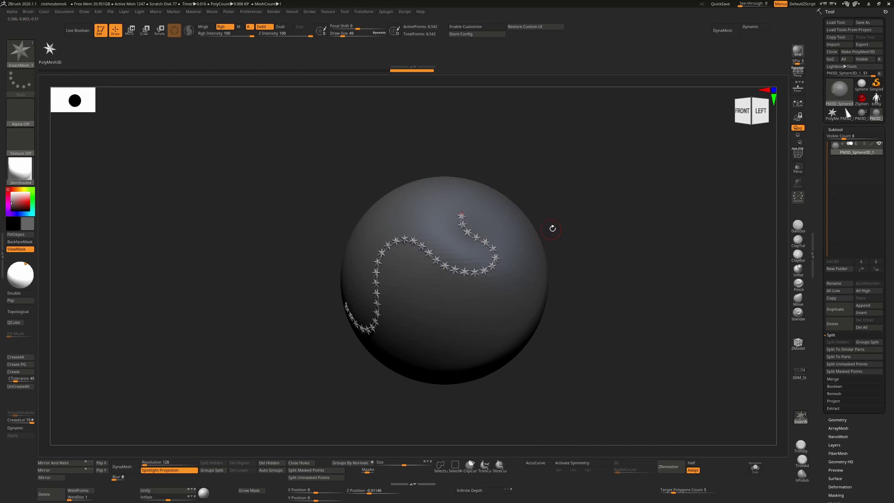
Try a short stroke just above the star chain and undo it.
alt+right_drag(504, 229, 491, 257)
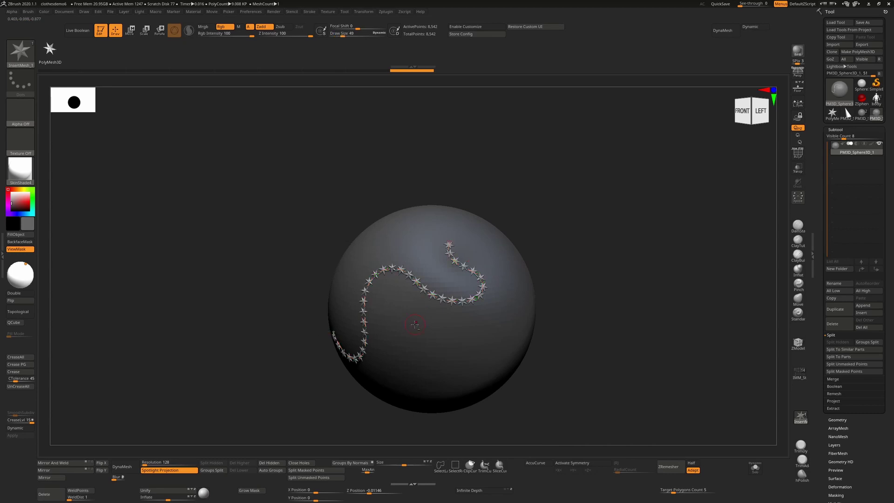
drag(424, 248, 424, 246)
key(ctrl+z)
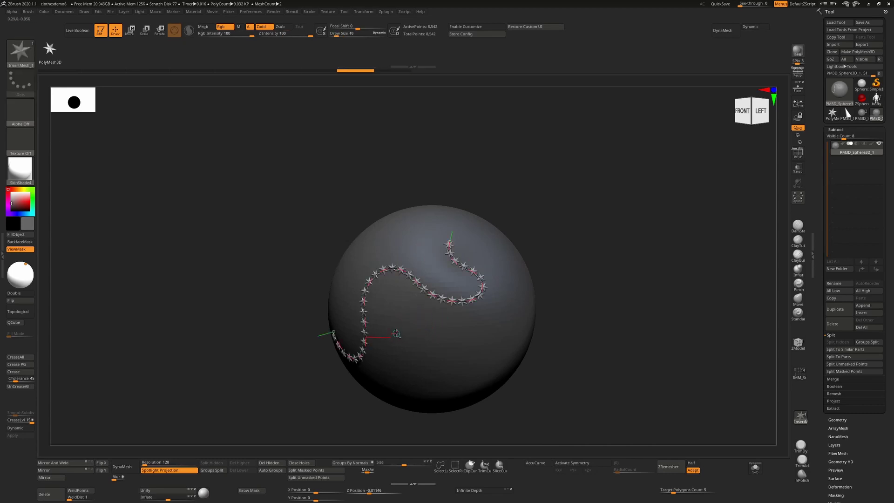
Undo the stray stroke above the chain and turn on Elastic edit mode in the stroke's curve settings.
drag(391, 225, 390, 222)
key(ctrl+z)
click(310, 12)
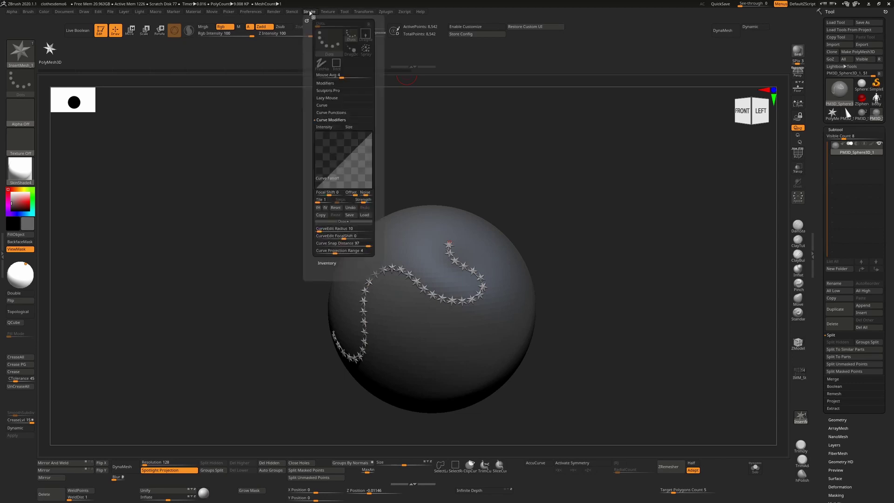
click(328, 98)
click(328, 98)
click(327, 106)
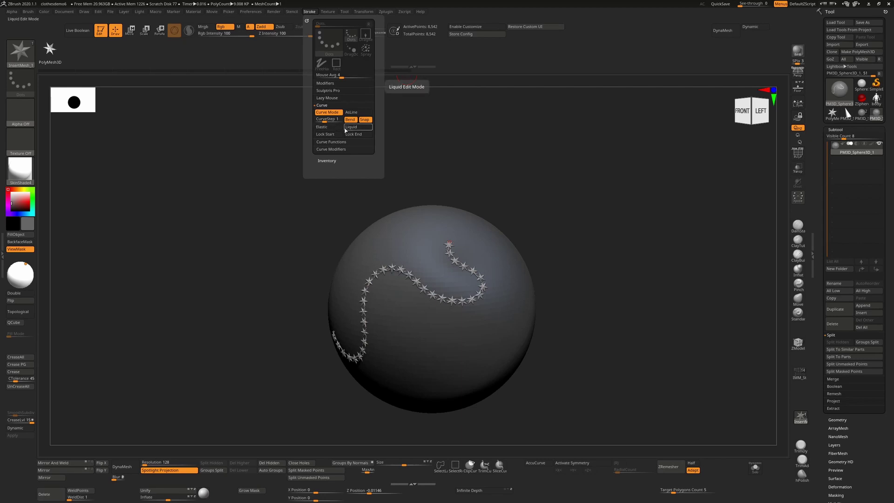
click(329, 128)
Extend the star chain from its upper end in Elastic mode, up past the sphere's edge and off its right side.
mouse_move(467, 234)
alt+right_down()
mouse_move(436, 274)
mouse_move(416, 281)
alt+right_up()
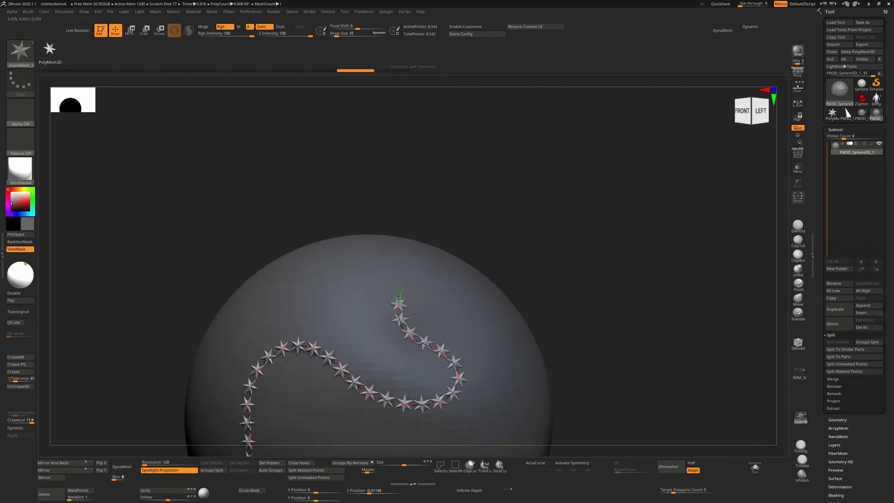
mouse_move(399, 298)
mouse_down()
mouse_move(413, 278)
mouse_move(442, 270)
mouse_up()
key(ctrl+z)
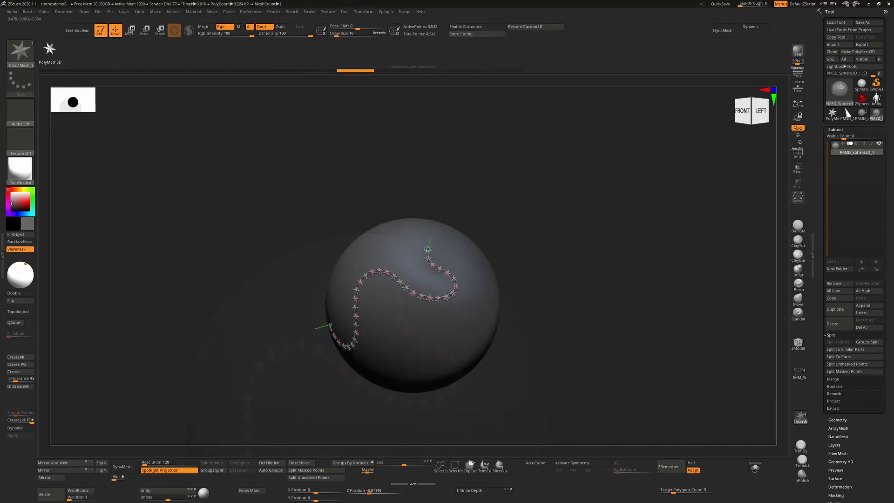
mouse_move(426, 249)
mouse_down()
mouse_move(480, 198)
mouse_move(477, 218)
mouse_move(539, 280)
mouse_move(575, 263)
mouse_move(673, 275)
mouse_move(617, 282)
mouse_move(561, 254)
mouse_move(568, 277)
mouse_move(550, 262)
mouse_up()
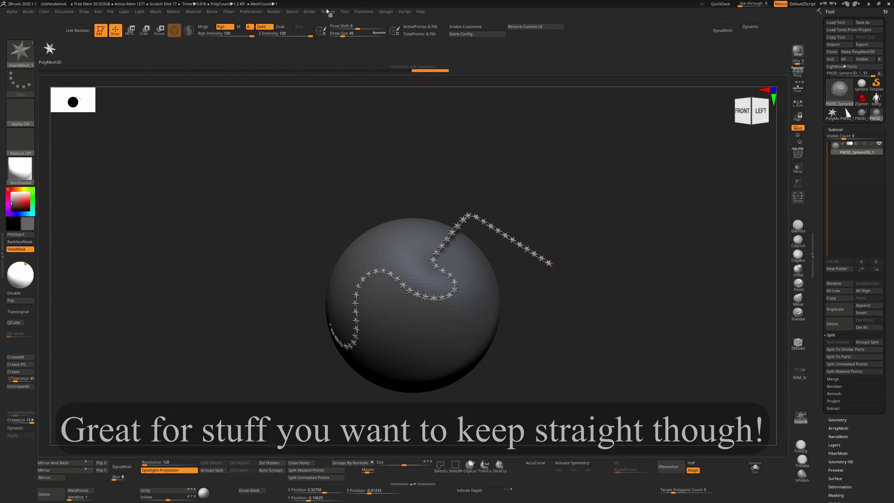
Switch the curve to Liquid edit mode and pull the chain's free end upward, beside the sphere.
click(310, 11)
click(354, 127)
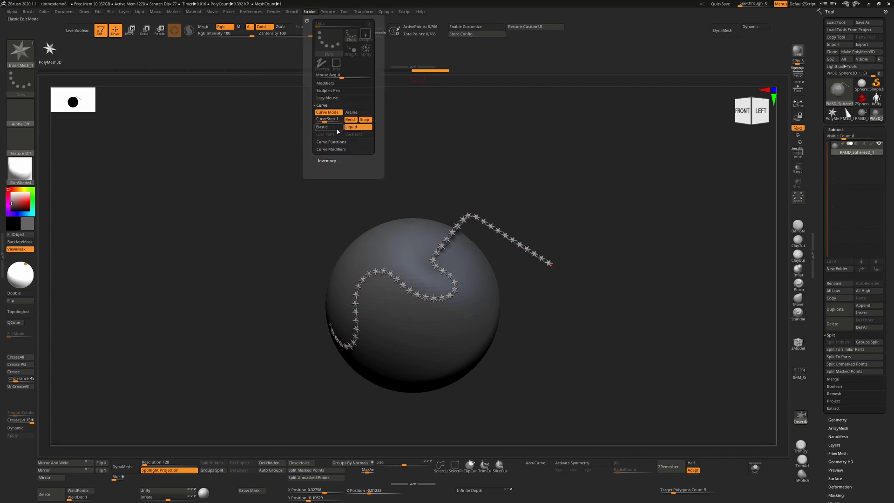
mouse_move(552, 265)
mouse_down()
mouse_move(544, 189)
mouse_move(607, 254)
mouse_move(582, 198)
mouse_move(473, 179)
mouse_move(475, 216)
mouse_move(458, 200)
mouse_move(494, 192)
mouse_move(518, 202)
mouse_move(505, 236)
mouse_move(538, 195)
mouse_move(543, 222)
mouse_up()
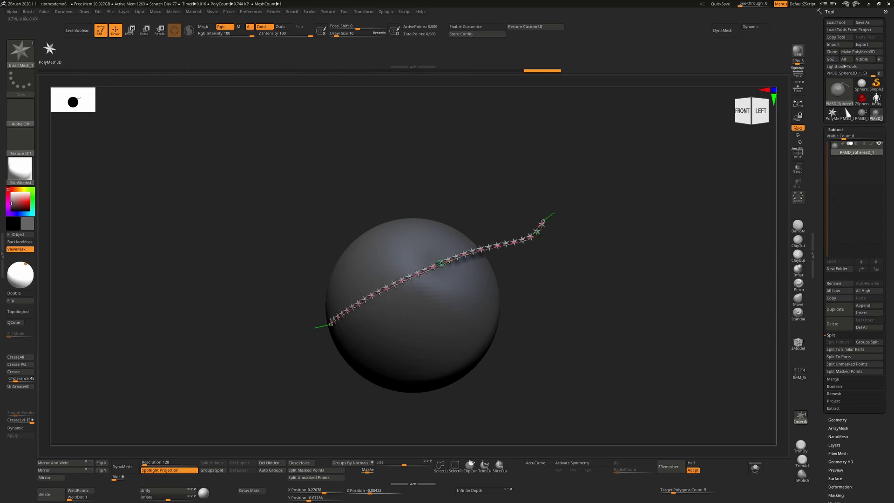
Bend the star chain into several up-and-down waves across the sphere by pulling points along the curve, using a draw size of 41.
key(s)
drag(440, 265, 449, 264)
drag(440, 312, 444, 375)
drag(390, 295, 384, 254)
mouse_move(479, 254)
mouse_down()
mouse_move(488, 334)
mouse_move(482, 203)
mouse_up()
key(s)
mouse_move(457, 297)
mouse_down()
mouse_move(446, 372)
mouse_move(432, 321)
mouse_move(445, 220)
mouse_move(410, 274)
mouse_up()
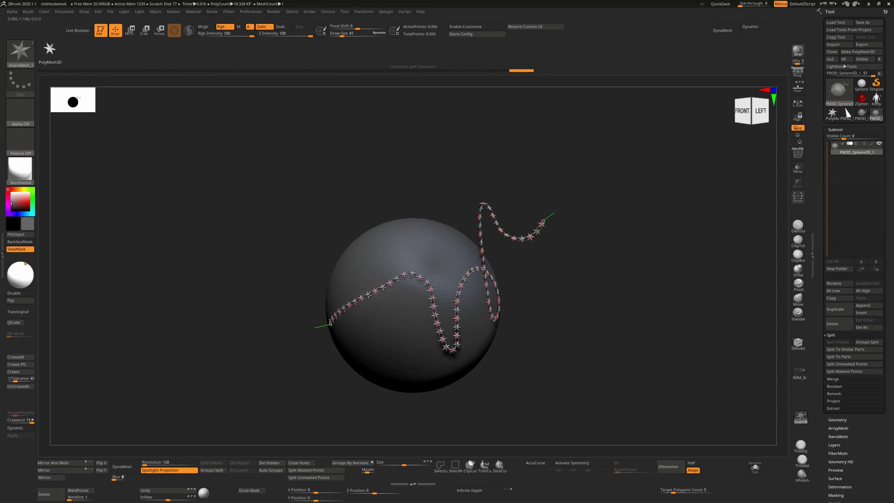
mouse_move(492, 321)
mouse_down()
mouse_move(490, 279)
mouse_move(478, 256)
mouse_move(573, 292)
mouse_move(495, 223)
mouse_up()
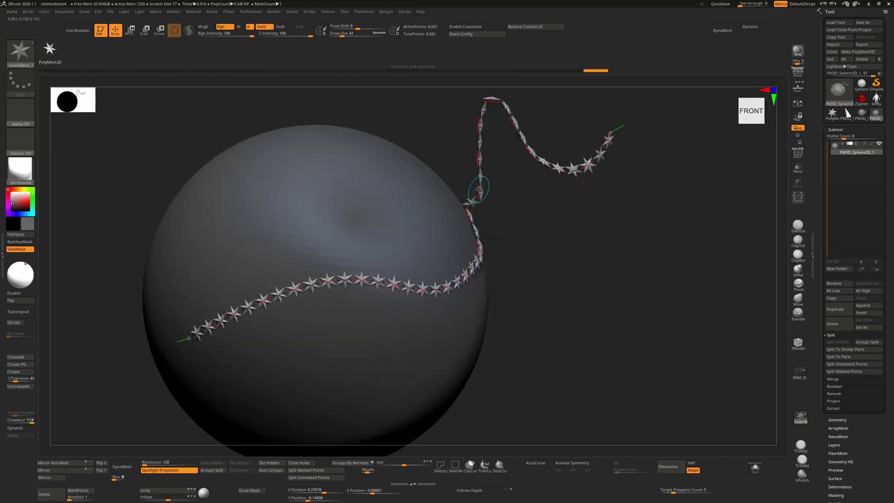
Smooth the wavy star curve with the Curve Functions and update the star chain to follow it.
alt+drag(471, 161, 463, 213)
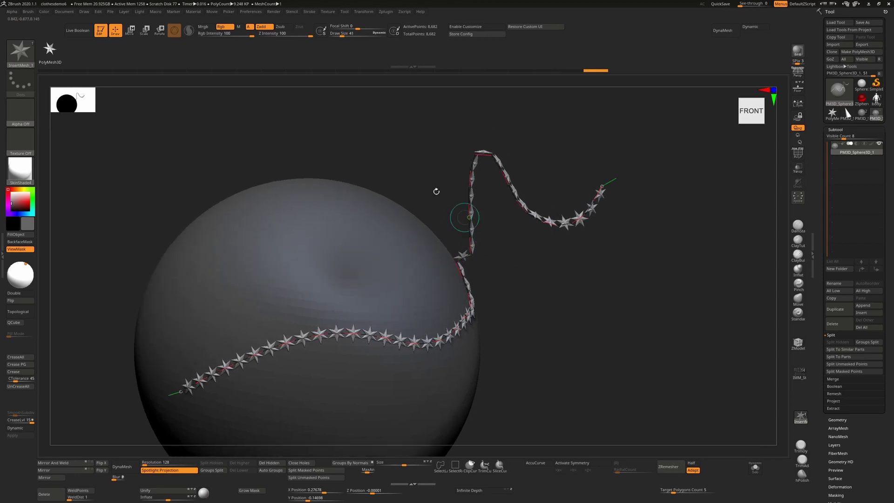
click(308, 11)
click(322, 106)
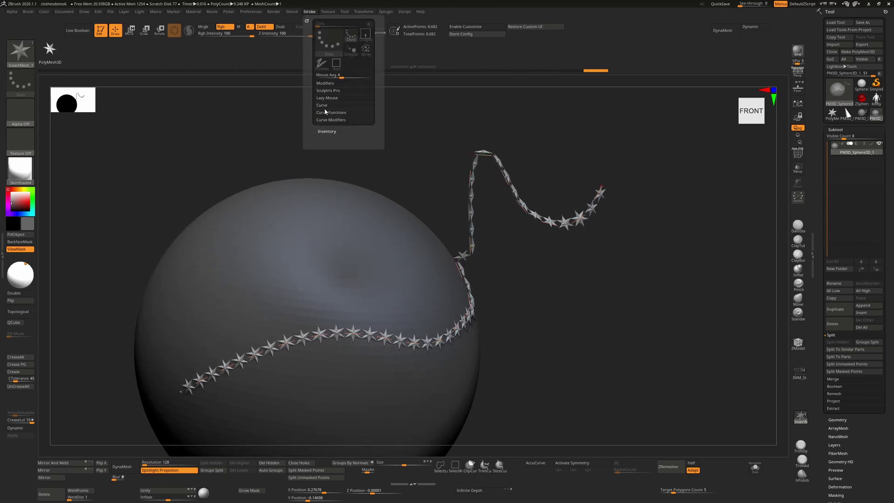
click(331, 112)
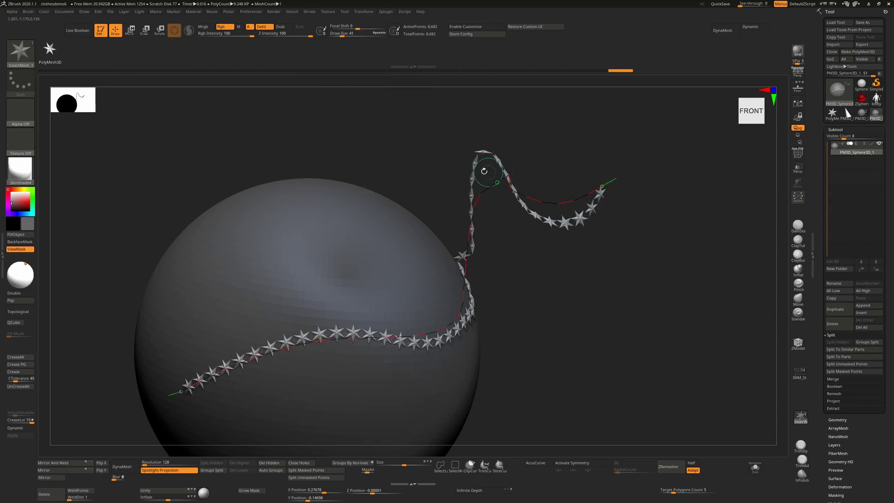
click(469, 230)
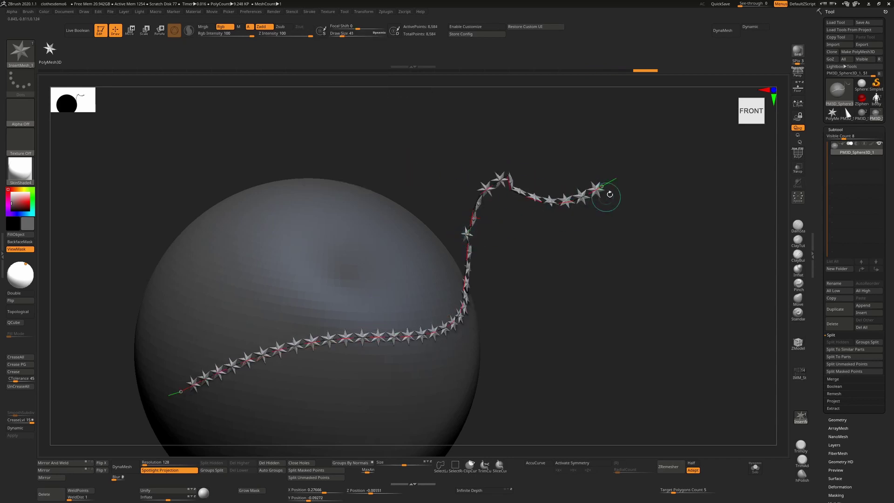
Apply another Smooth pass to the curve and refresh the stars into a gentler arc across the sphere.
mouse_move(610, 276)
mouse_down()
mouse_move(593, 277)
mouse_move(606, 275)
mouse_move(598, 269)
mouse_up()
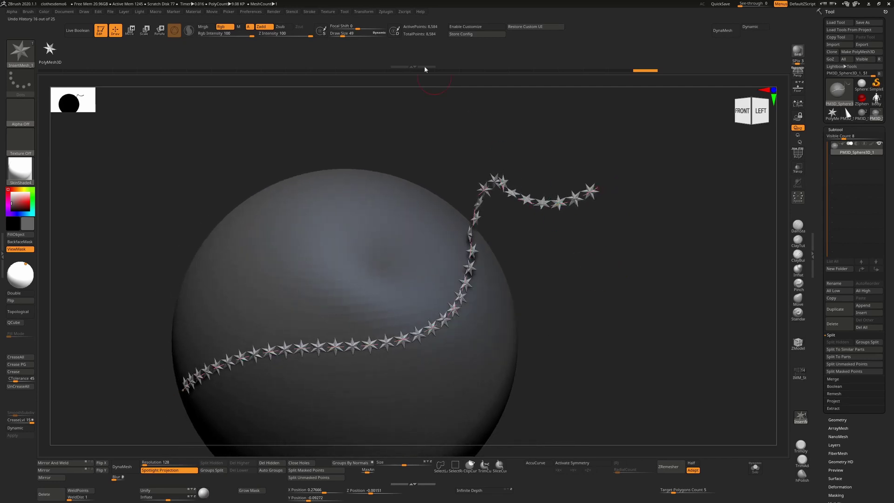
click(309, 12)
click(333, 127)
click(332, 127)
click(509, 222)
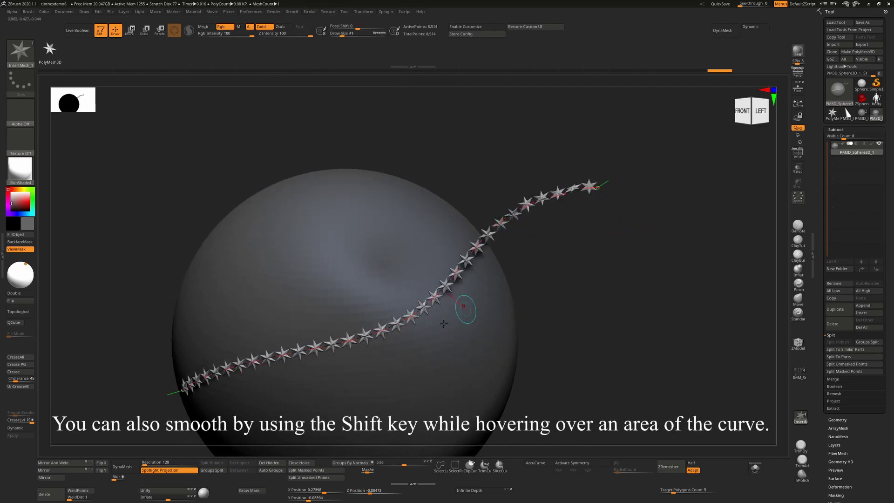
Set the draw size to 219, try adjusting the star chain near the sphere's upper right edge, and undo it.
key(f)
drag(542, 248, 565, 230)
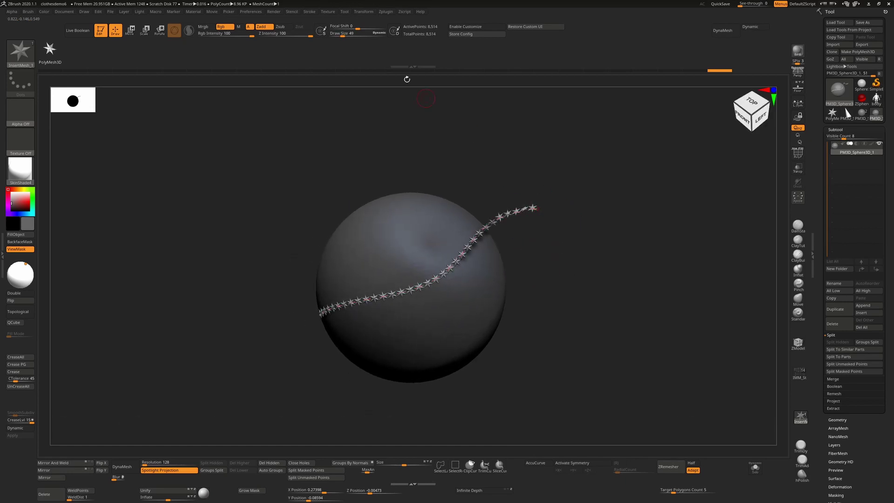
alt+drag(521, 253, 524, 278)
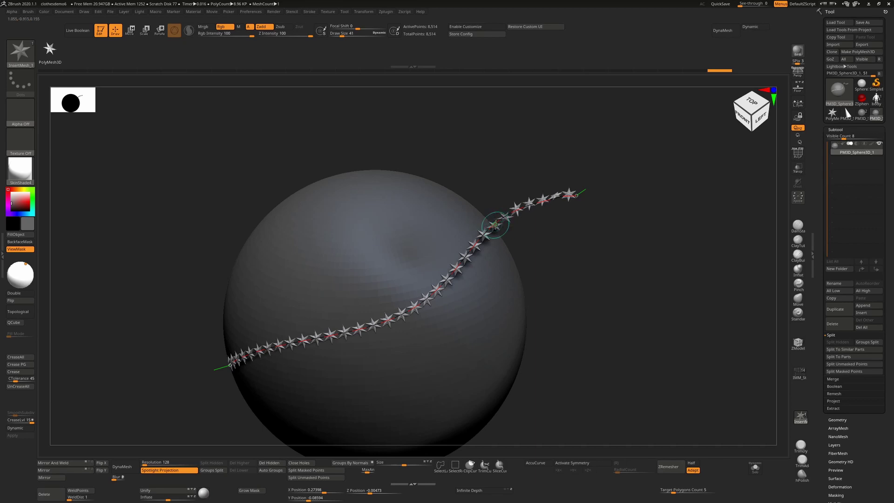
text(219)
key(Return)
drag(494, 225, 495, 224)
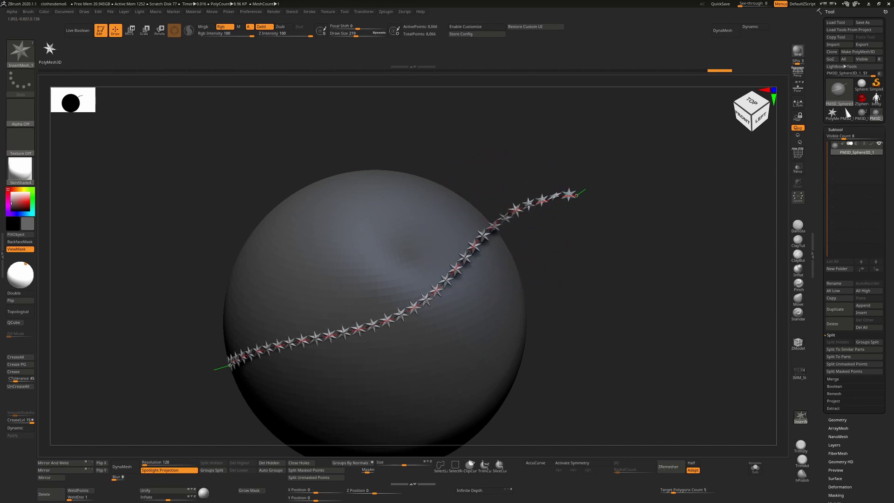
mouse_move(522, 291)
mouse_down()
mouse_move(474, 218)
mouse_move(491, 240)
mouse_up()
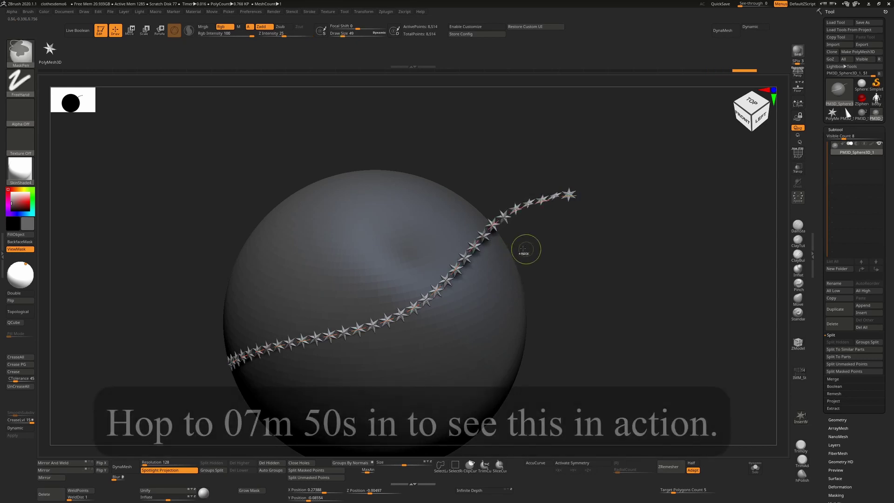
key(ctrl+z)
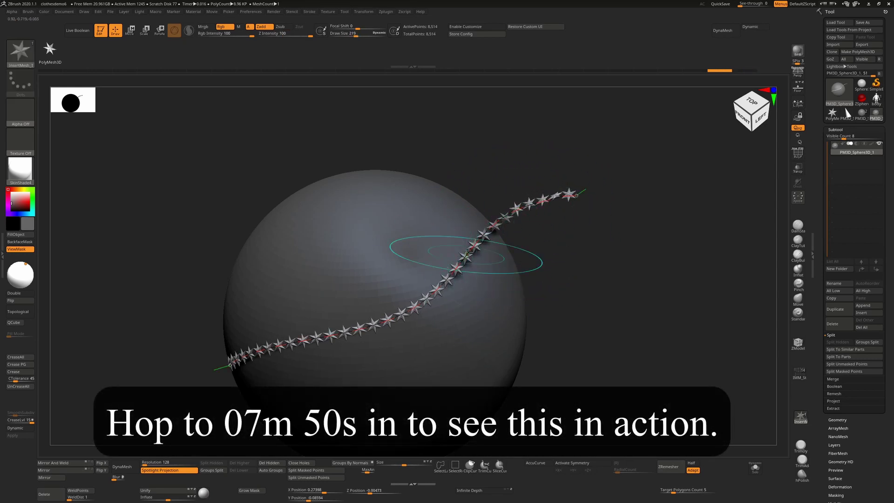
Turn on AsLine in the stroke's curve settings, try it on the existing star chain, and undo the edit.
click(361, 110)
click(342, 33)
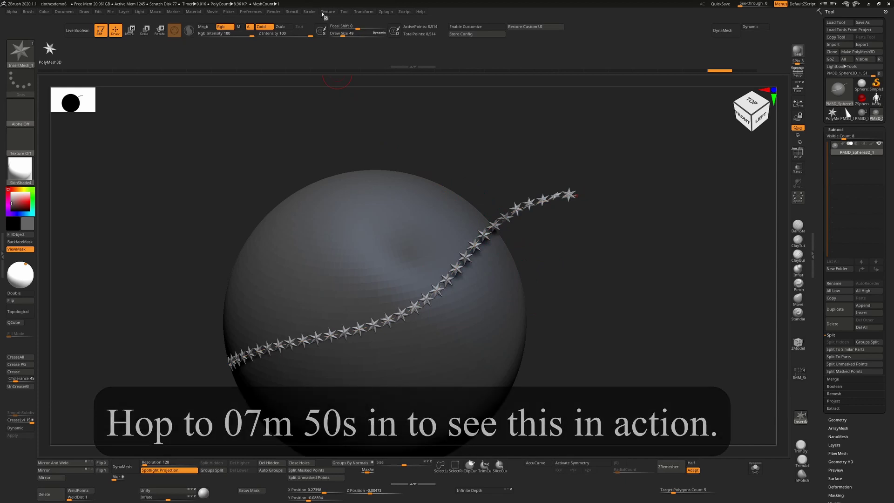
click(309, 12)
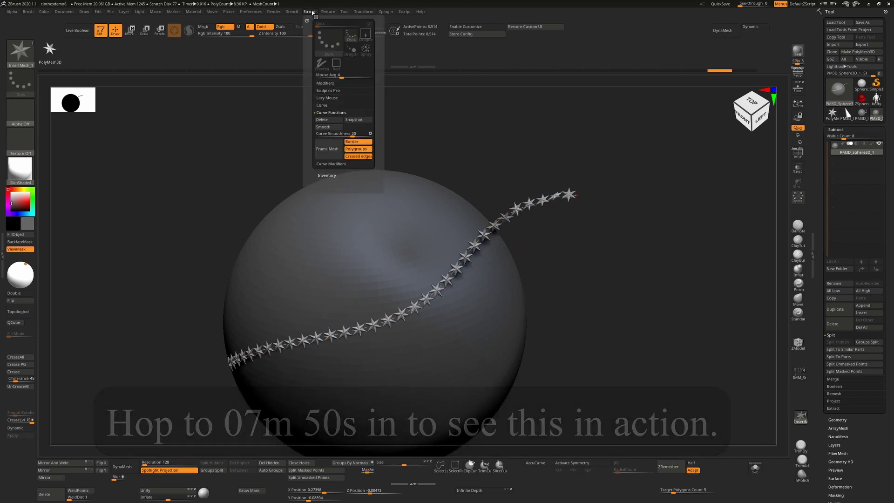
click(322, 105)
click(355, 113)
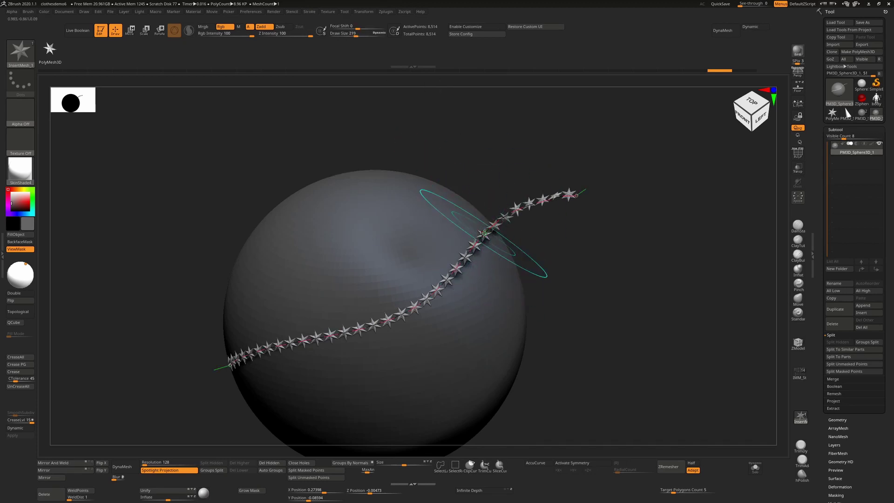
drag(484, 235, 484, 236)
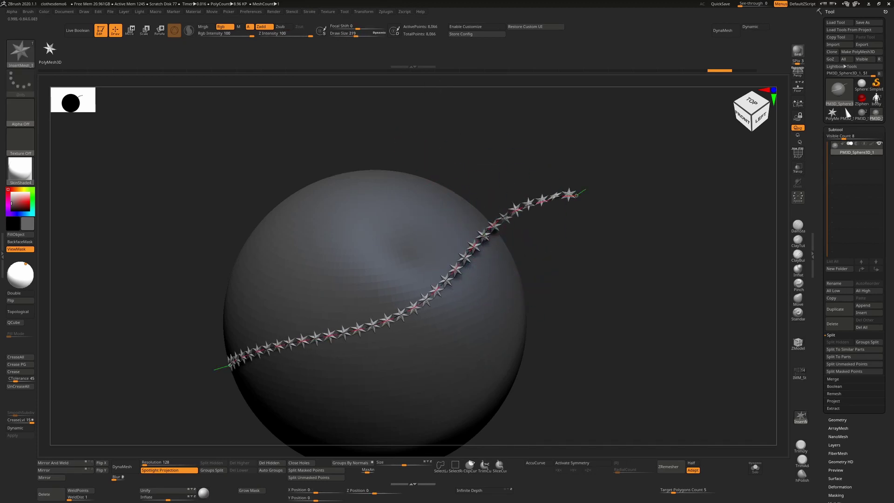
key(ctrl+z)
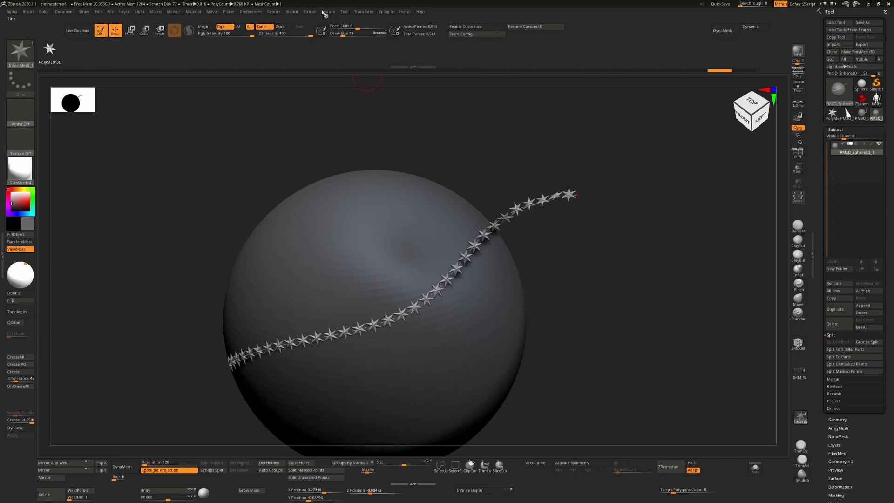
Turn off Bend for the curve, try pulling the star chain, and undo the pull.
click(310, 11)
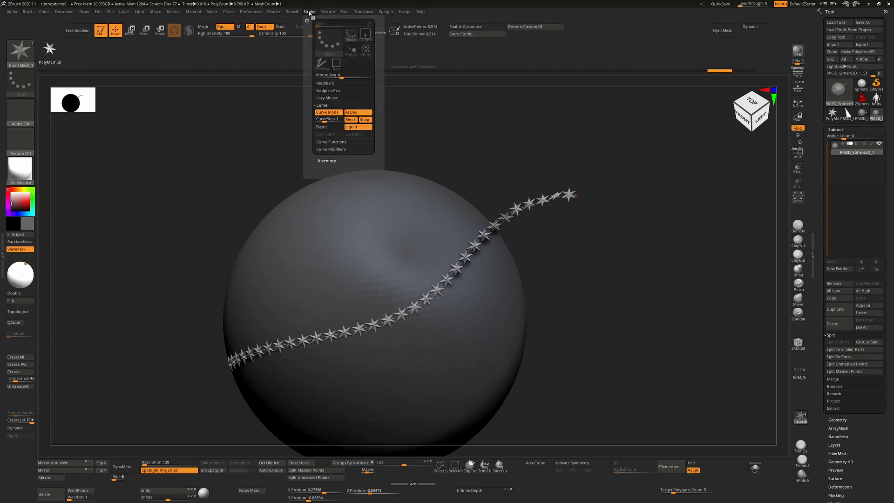
click(351, 121)
drag(476, 244, 481, 224)
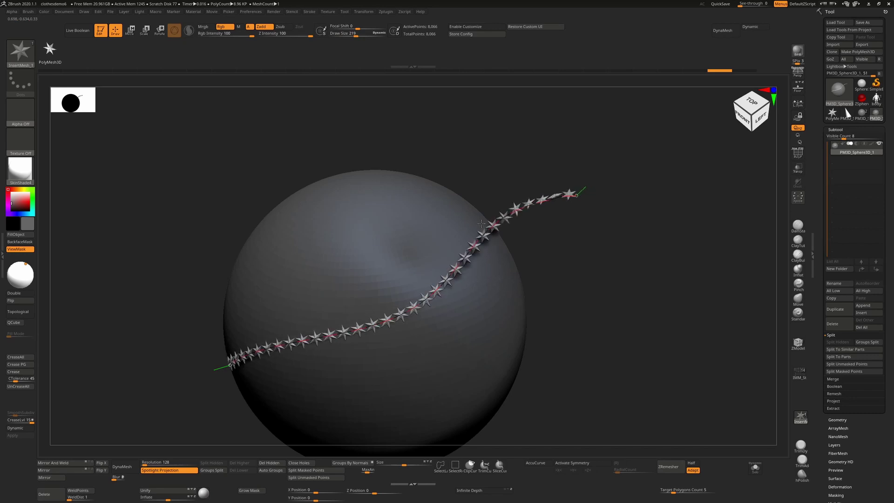
key(ctrl)
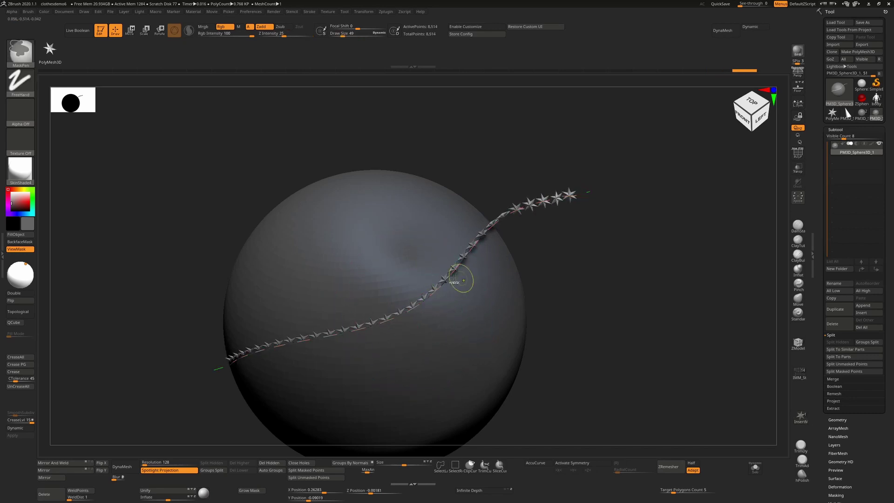
key(ctrl+z)
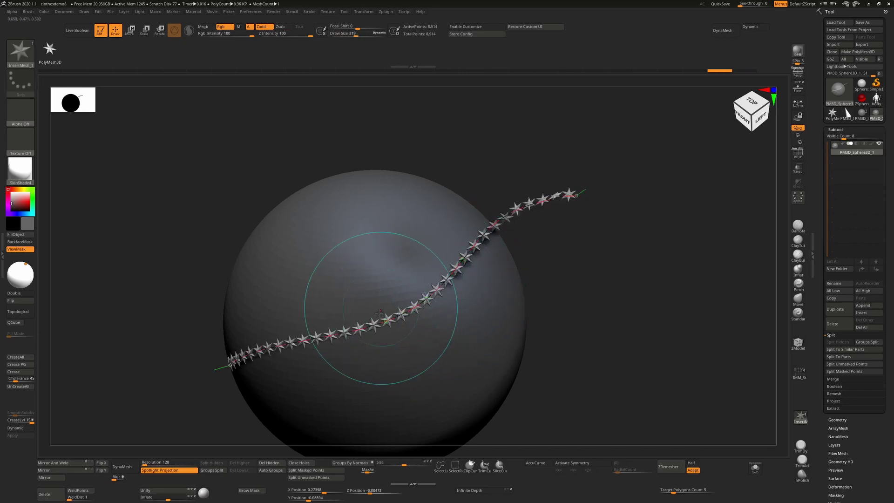
Turn off Snap for the curve, try pulling the middle of the star chain downward, and undo the pull.
click(310, 11)
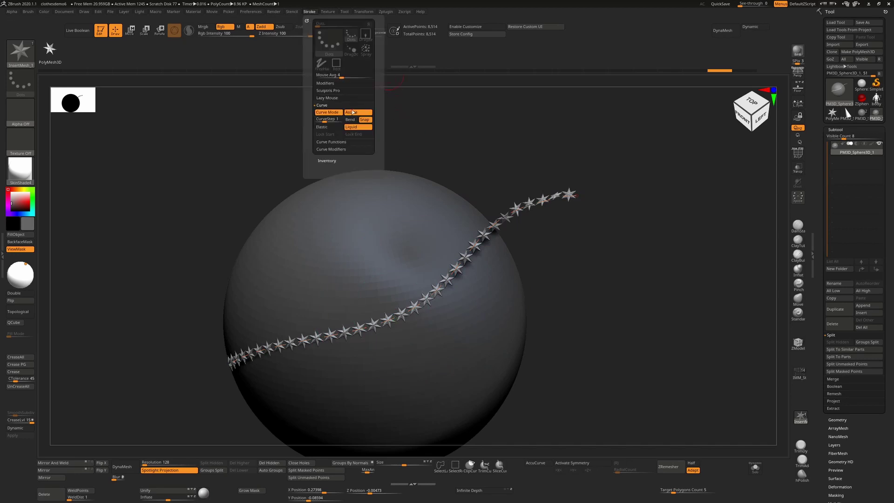
click(365, 120)
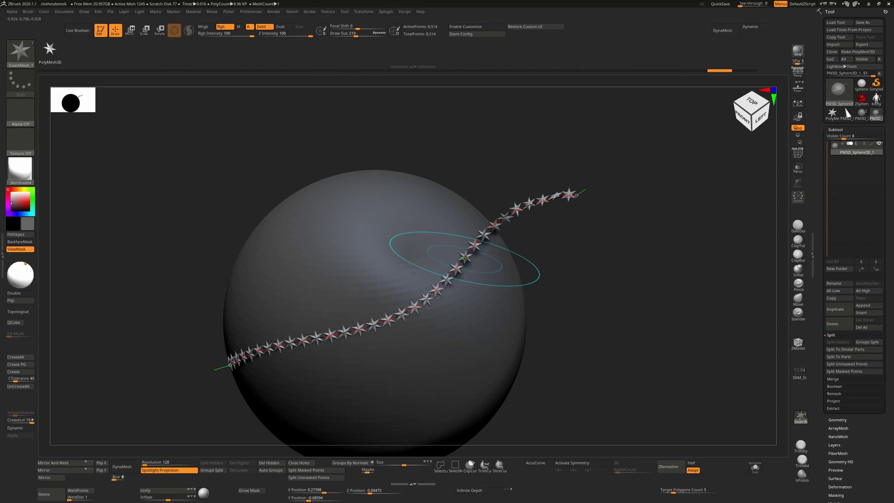
drag(468, 264, 478, 319)
key(ctrl+z)
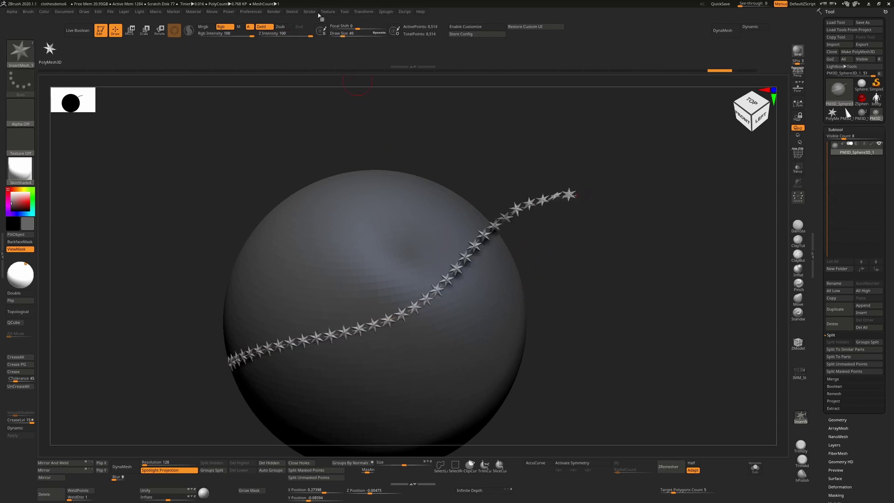
Turn Bend back on and AsLine off for the curve, and try pulling the chain's middle downward.
click(309, 12)
click(357, 126)
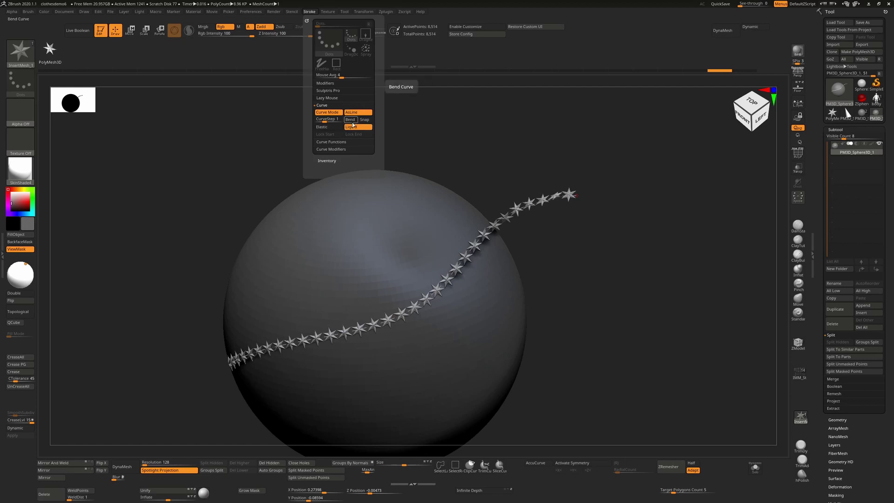
click(350, 119)
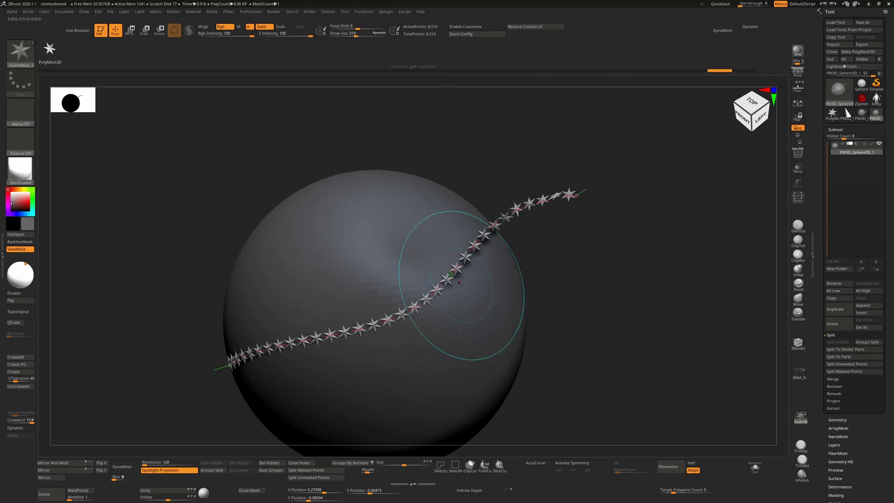
mouse_move(456, 269)
mouse_down()
mouse_move(508, 353)
mouse_move(485, 315)
mouse_up()
Turn Snap back on for the curve, try pulling the middle of the star chain, and check the curve settings.
click(309, 12)
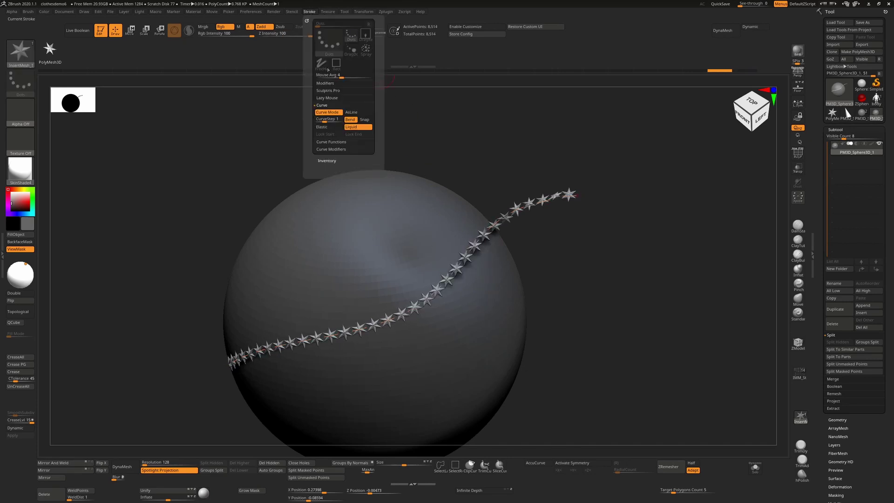
click(362, 120)
click(470, 298)
drag(474, 301, 475, 283)
key(ctrl)
ctrl+right_drag(500, 274, 496, 242)
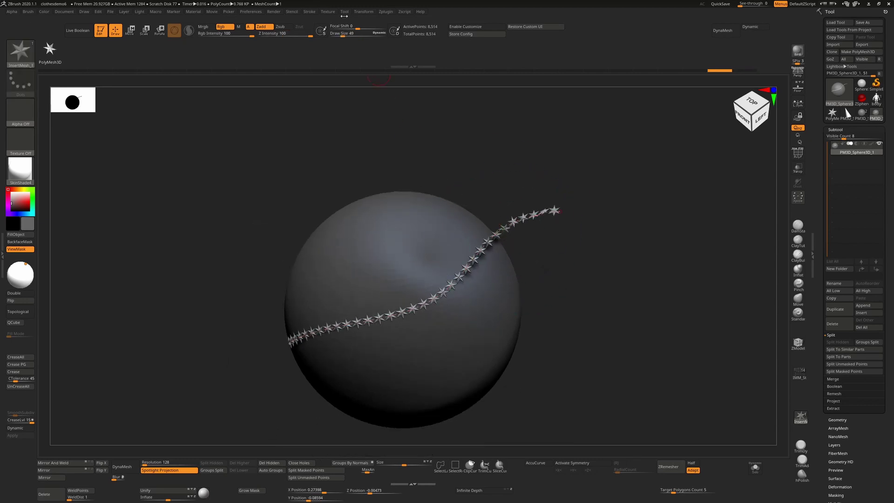
click(308, 12)
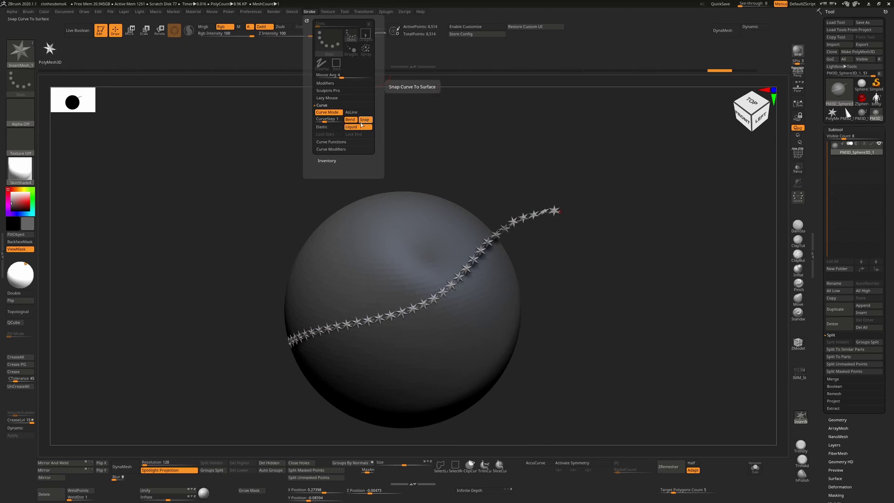
Lay a second star chain that wraps around the lower half of the sphere.
drag(360, 84, 557, 303)
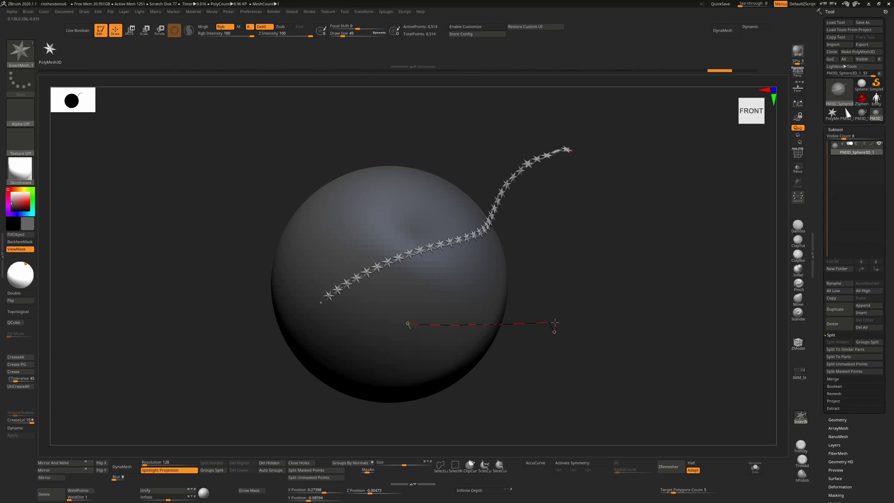
mouse_move(555, 322)
ctrl+shift+mouse_down()
mouse_move(547, 332)
mouse_move(546, 318)
ctrl+shift+mouse_up()
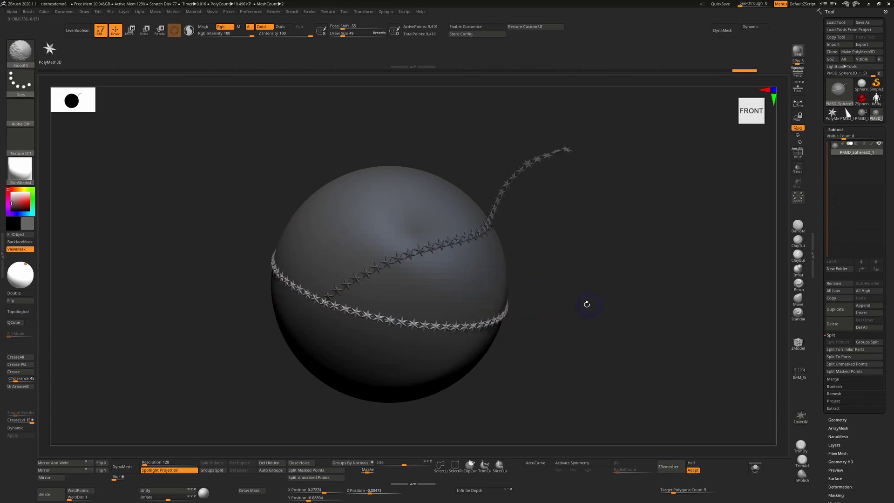
mouse_move(592, 295)
mouse_down()
mouse_move(635, 310)
mouse_move(613, 309)
mouse_move(564, 267)
mouse_move(585, 266)
mouse_up()
Switch to the body tool and choose the strap_05 mesh of the IMM_Straps brush with a draw size of 177.
click(875, 106)
drag(620, 239, 577, 269)
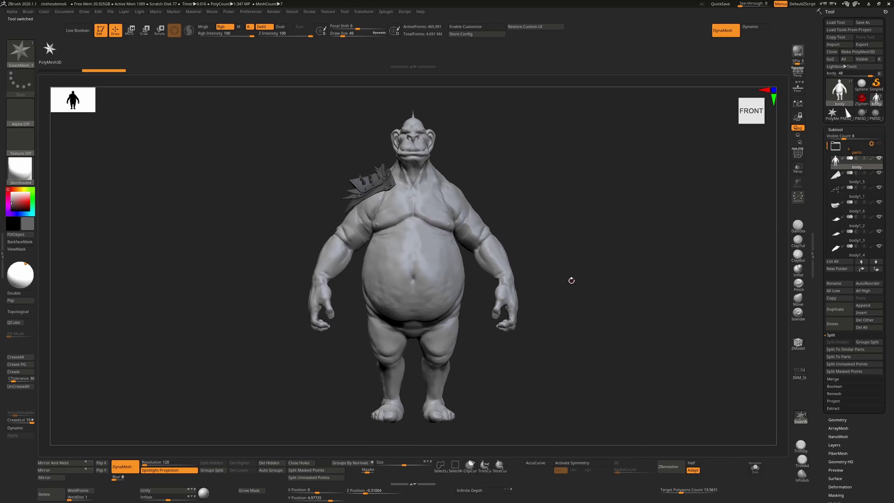
key(b)
click(441, 303)
alt+drag(464, 261, 444, 283)
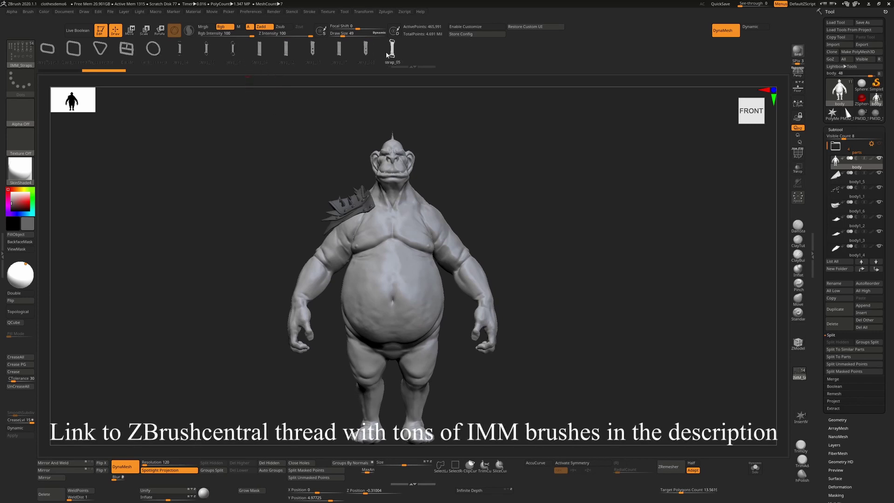
key(s)
drag(372, 229, 382, 231)
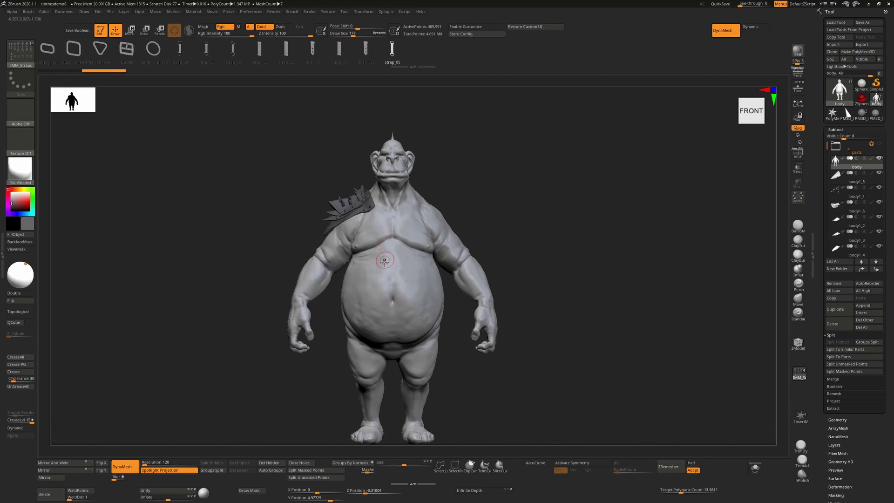
Divide the body's geometry once, try laying a strap down the chest, and undo the subdivision.
click(836, 420)
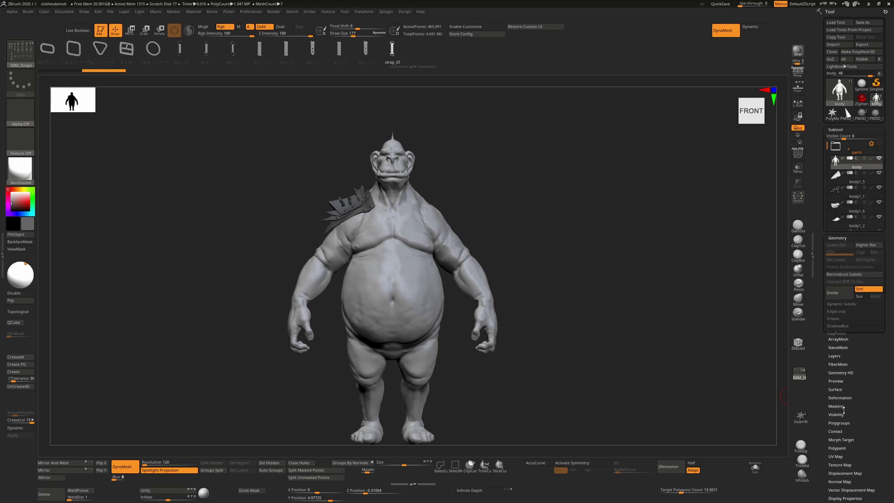
click(841, 196)
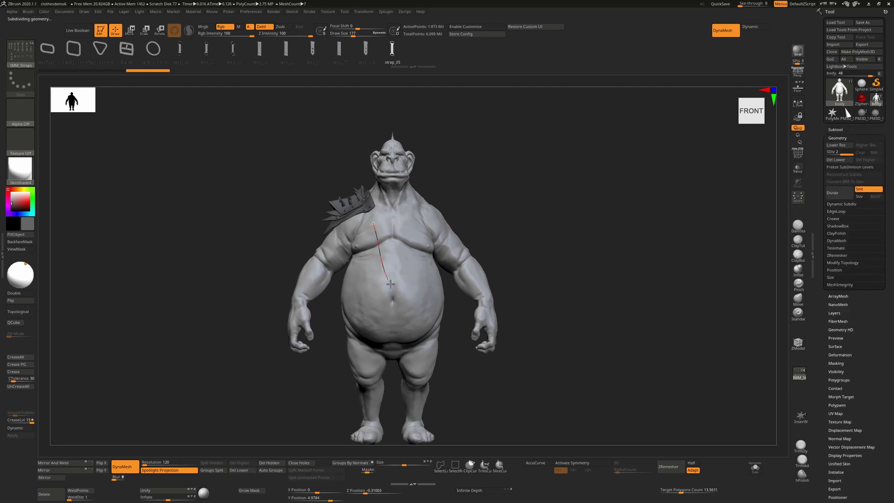
drag(388, 281, 389, 283)
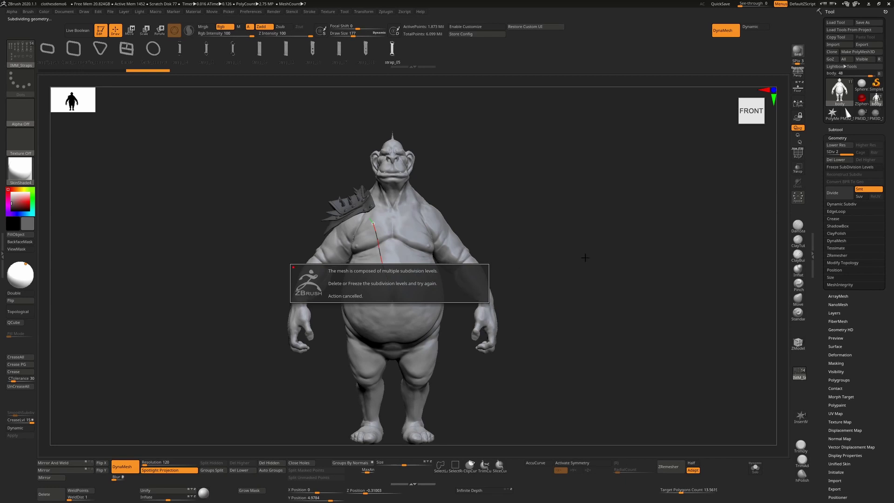
key(ctrl+z)
Lay a strap diagonally across the torso from the shoulder armour to the opposite side of the belly.
alt+right_drag(566, 230, 553, 261)
alt+right_drag(391, 257, 395, 214)
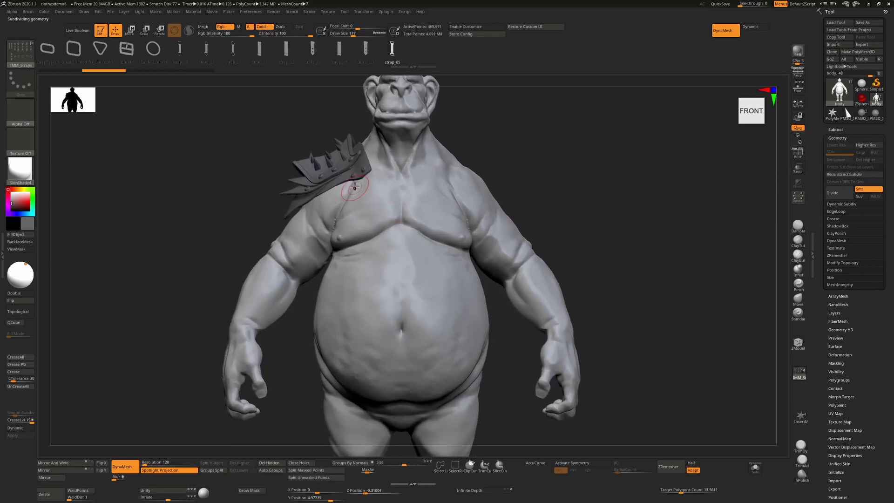
click(825, 205)
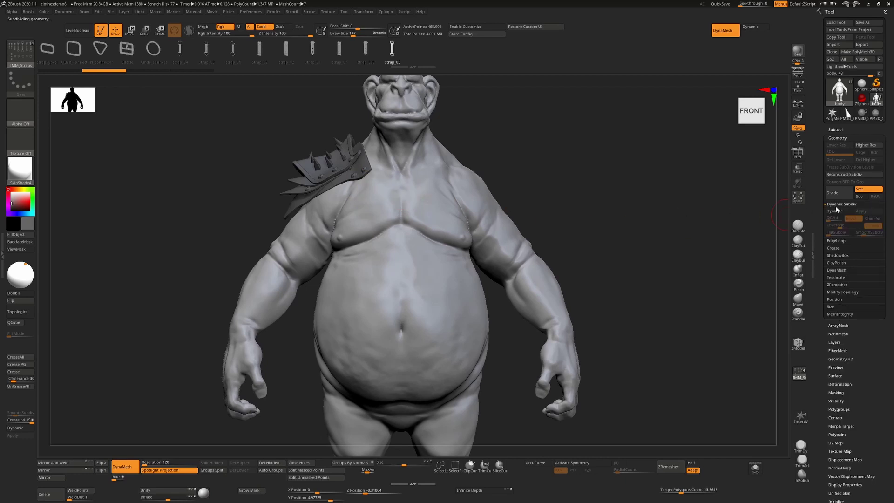
click(837, 205)
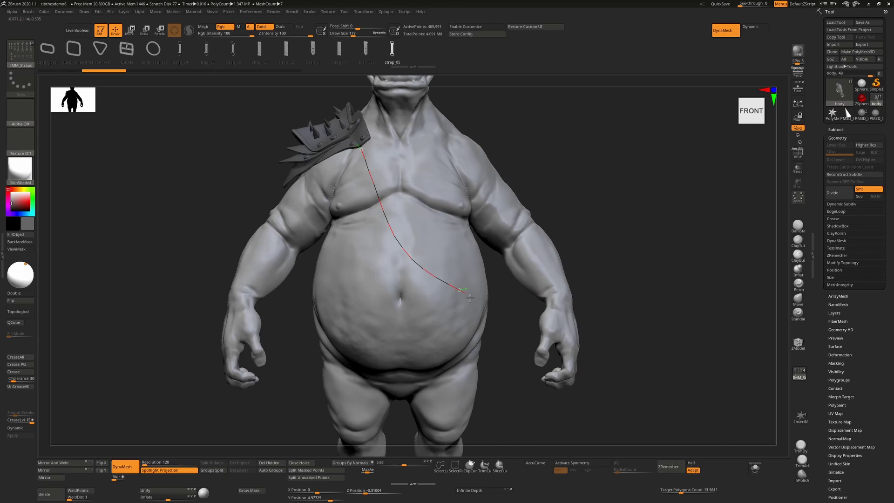
drag(464, 298, 465, 299)
Turn off Liquid for the curve, try extending the strap's lower end around the side of the belly, and undo it.
click(310, 12)
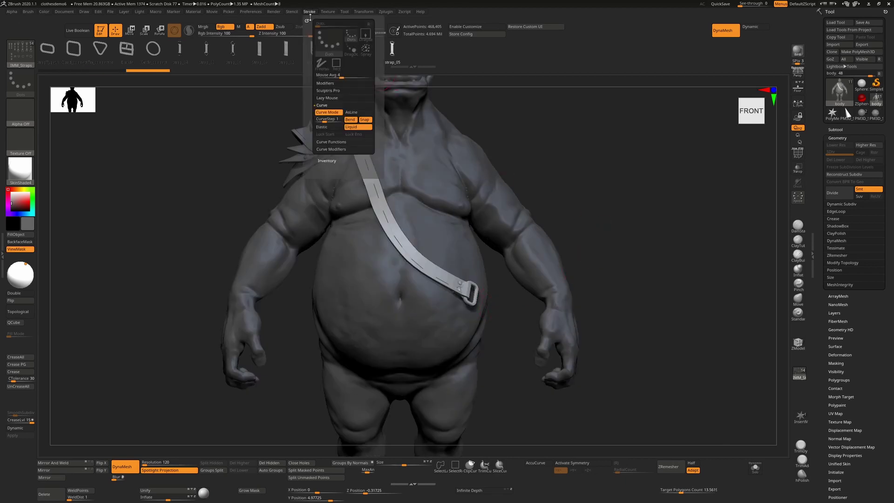
click(358, 127)
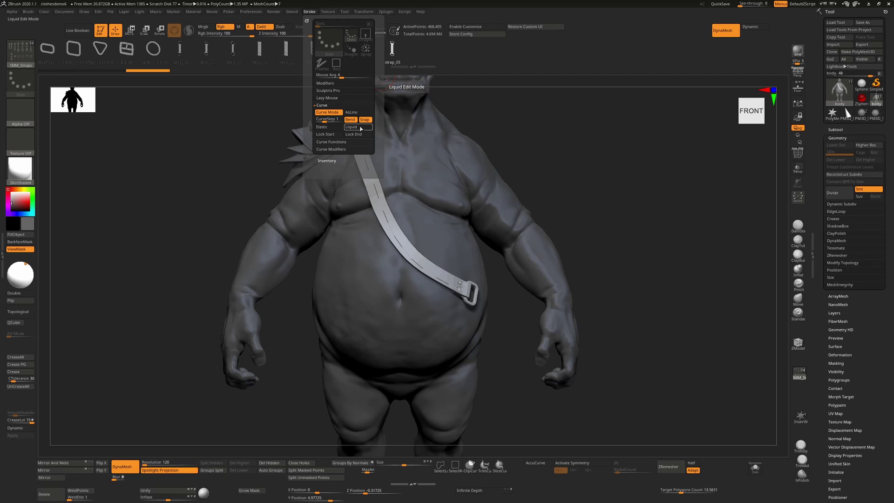
shift+drag(653, 253, 508, 293)
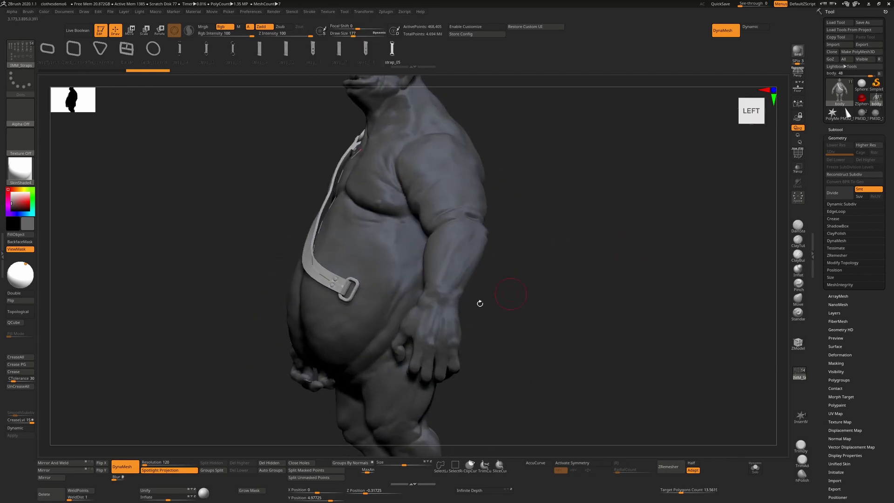
drag(392, 289, 406, 288)
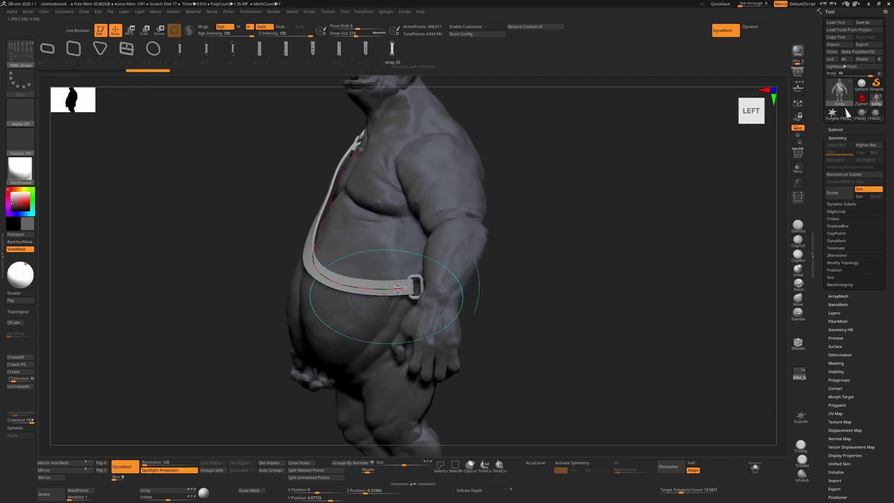
key(ctrl+z)
Try extending the strap around the waist and up across the back with a changed draw size, and undo the extensions.
key(s)
mouse_move(342, 286)
mouse_down()
mouse_move(331, 286)
mouse_move(420, 282)
mouse_up()
right_drag(558, 299, 439, 294)
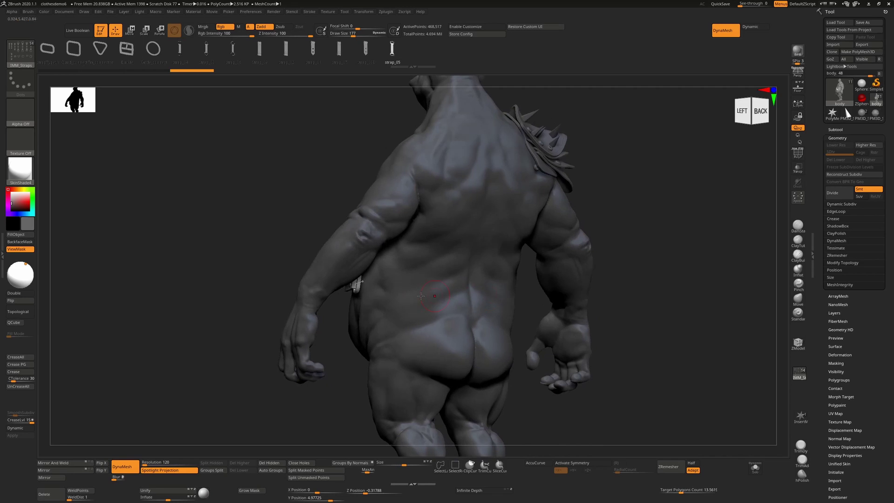
right_drag(359, 321, 386, 310)
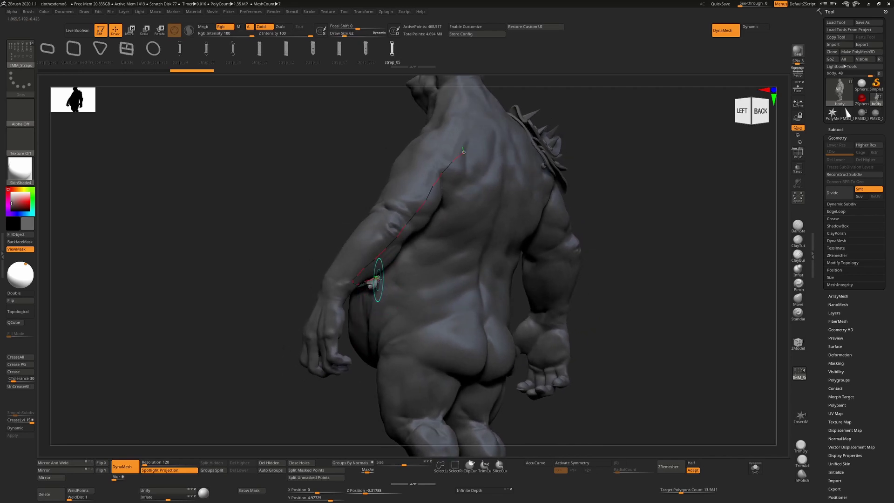
mouse_move(376, 277)
mouse_down()
mouse_move(479, 288)
mouse_move(484, 205)
mouse_move(512, 165)
mouse_up()
shift+drag(686, 217, 569, 202)
drag(452, 174, 504, 160)
mouse_move(422, 206)
mouse_down()
mouse_move(440, 222)
mouse_move(428, 238)
mouse_move(434, 241)
mouse_up()
key(ctrl+z)
key(ctrl+z)
key(ctrl+z)
key(ctrl+z)
key(ctrl+z)
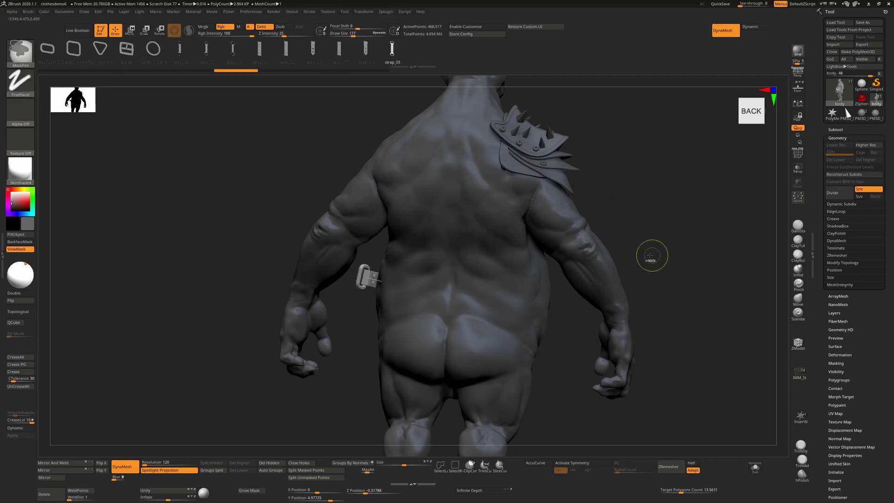
shift+drag(641, 235, 726, 243)
key(ctrl+z)
key(ctrl+z)
Extend the strap's lower end around the side of the waist onto the lower back.
mouse_move(633, 266)
alt+mouse_down()
mouse_move(679, 231)
mouse_move(610, 233)
alt+mouse_up()
click(308, 11)
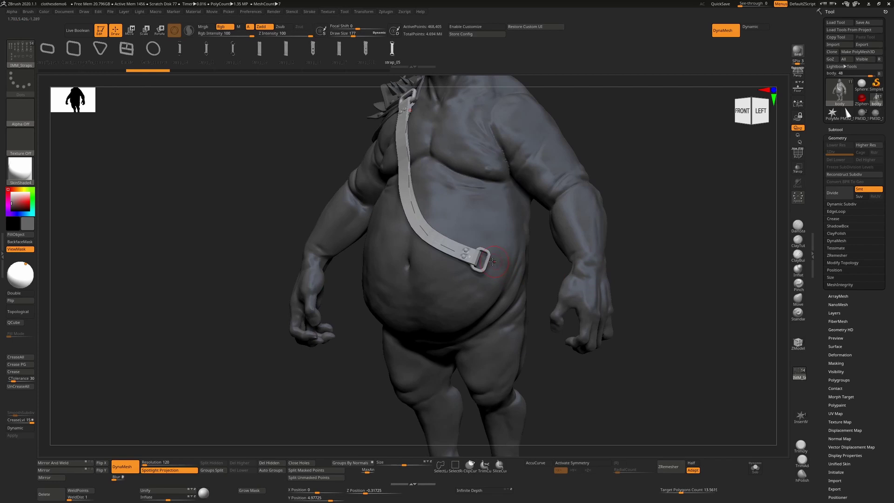
alt+drag(645, 247, 648, 298)
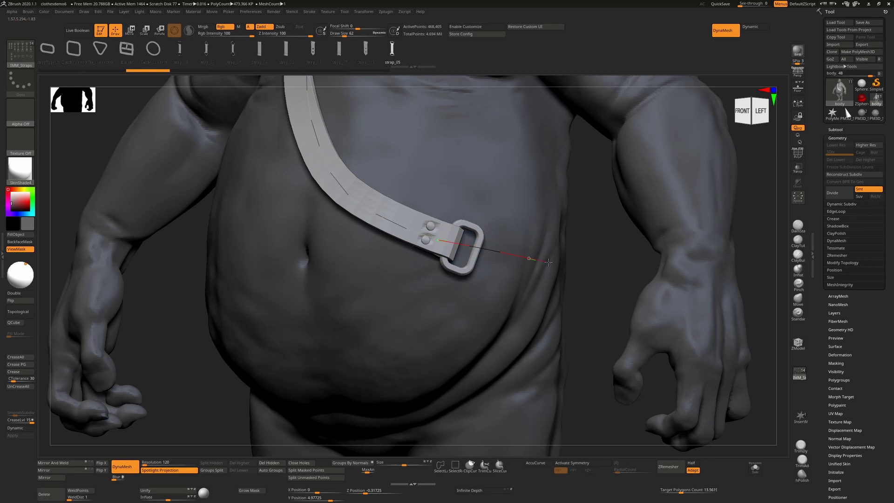
right_drag(620, 247, 471, 258)
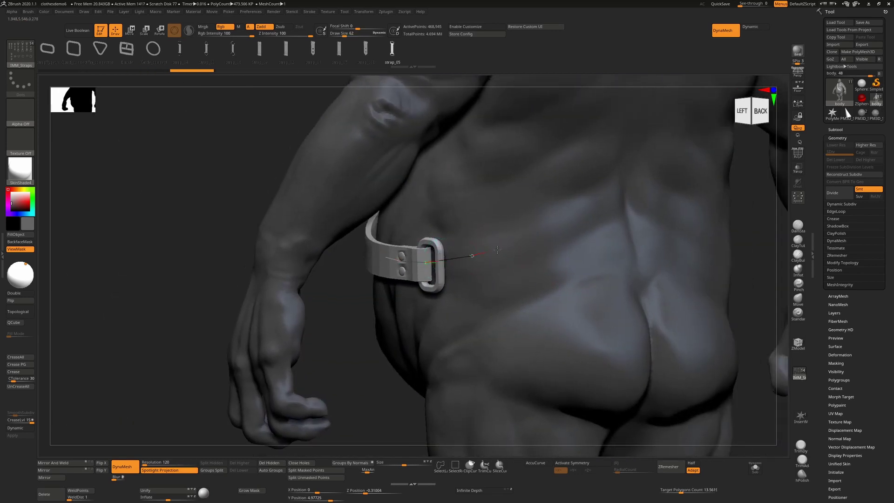
drag(623, 144, 626, 143)
Extend the strap from the lower back diagonally up to the shoulder armour.
ctrl+right_drag(744, 256, 493, 244)
ctrl+right_drag(651, 163, 731, 205)
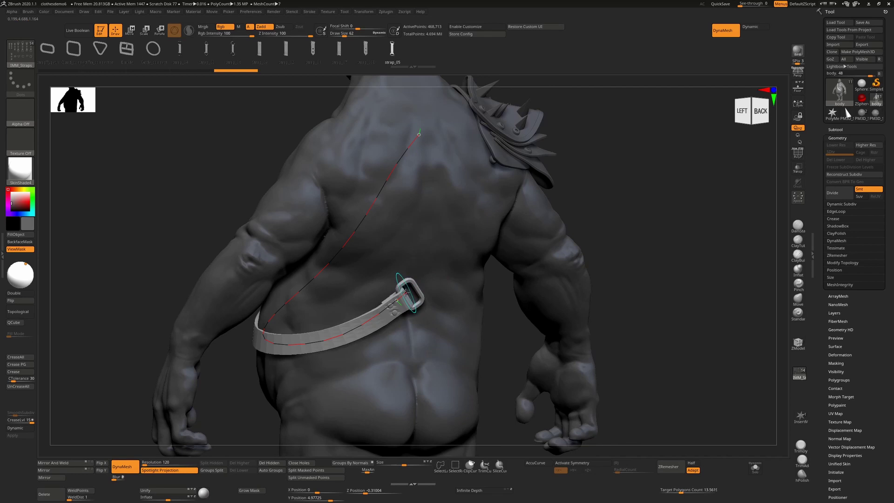
drag(406, 292, 460, 232)
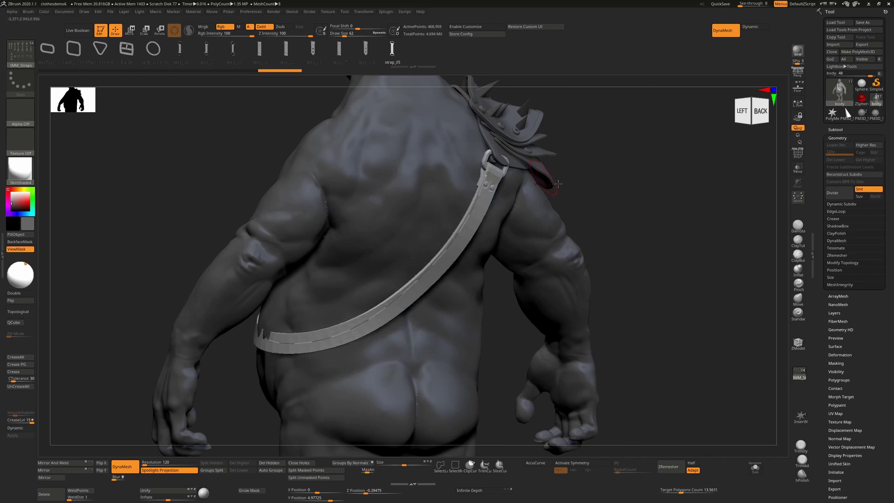
Try pulling the strap's upper front end down the chest with the curve's Liquid mode off, and undo the pull.
mouse_move(691, 230)
shift+right_down()
mouse_move(662, 224)
mouse_move(671, 128)
shift+right_up()
right_drag(549, 240, 670, 244)
alt+right_drag(566, 209, 653, 246)
ctrl+right_drag(586, 198, 608, 294)
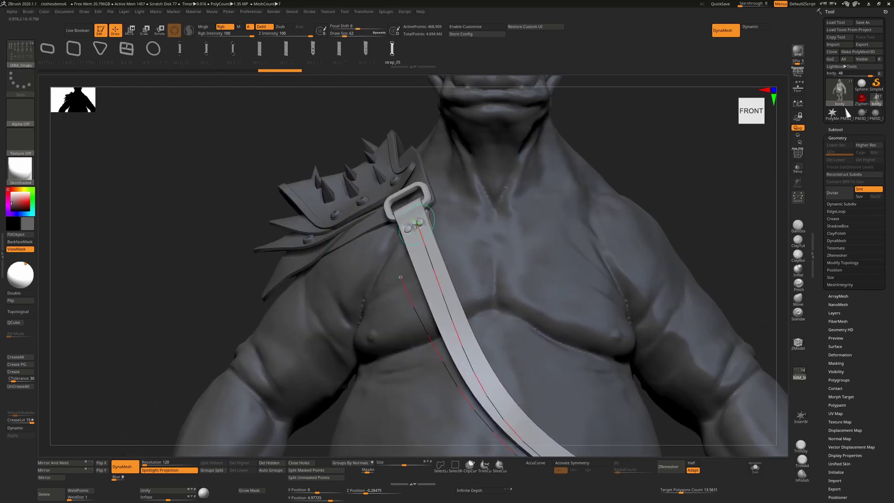
click(310, 13)
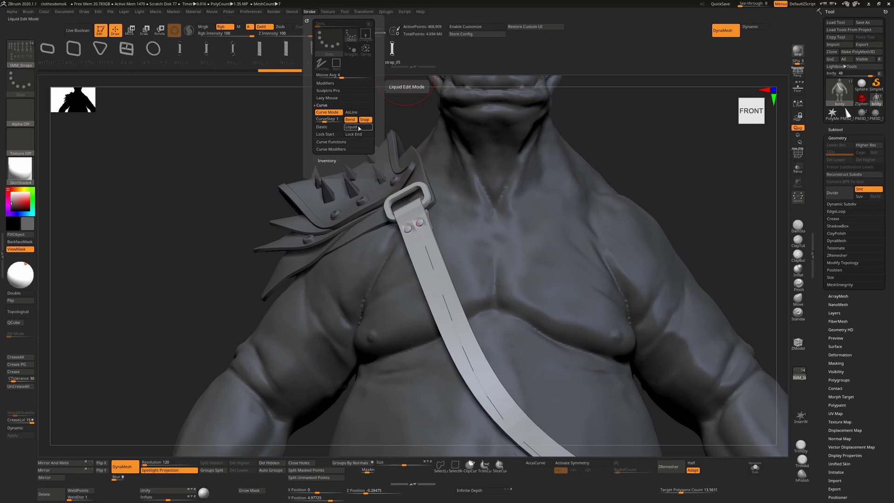
drag(418, 224, 460, 297)
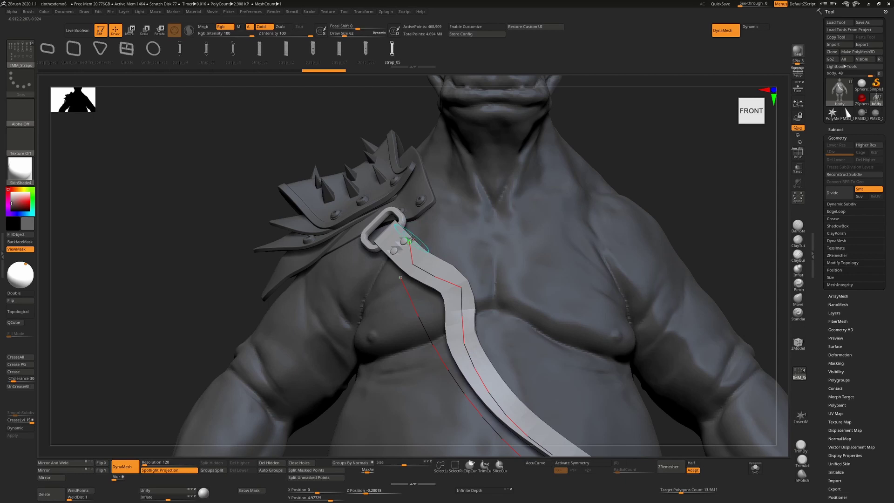
key(ctrl+z)
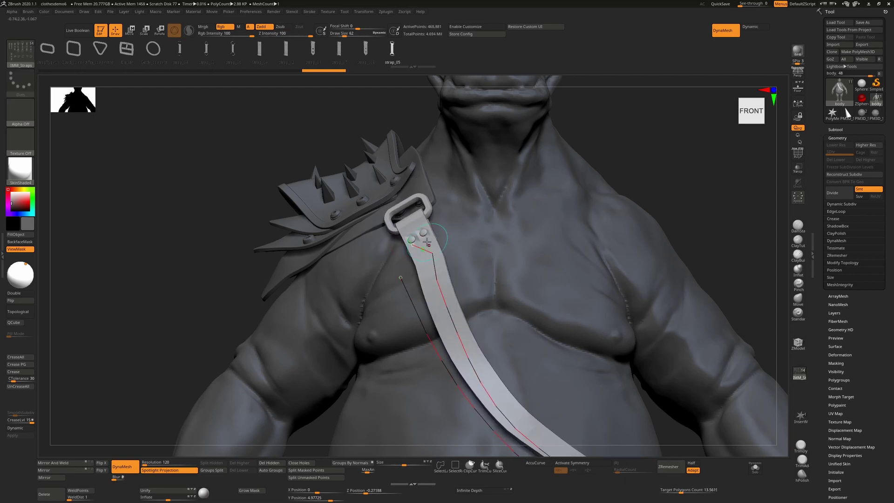
Change the brush's draw size, try pulling the strap's upper front end slightly downward, and undo the pull.
key(s)
mouse_move(426, 231)
mouse_down()
mouse_move(435, 228)
mouse_move(422, 234)
mouse_move(439, 269)
mouse_move(433, 258)
mouse_up()
key(ctrl+z)
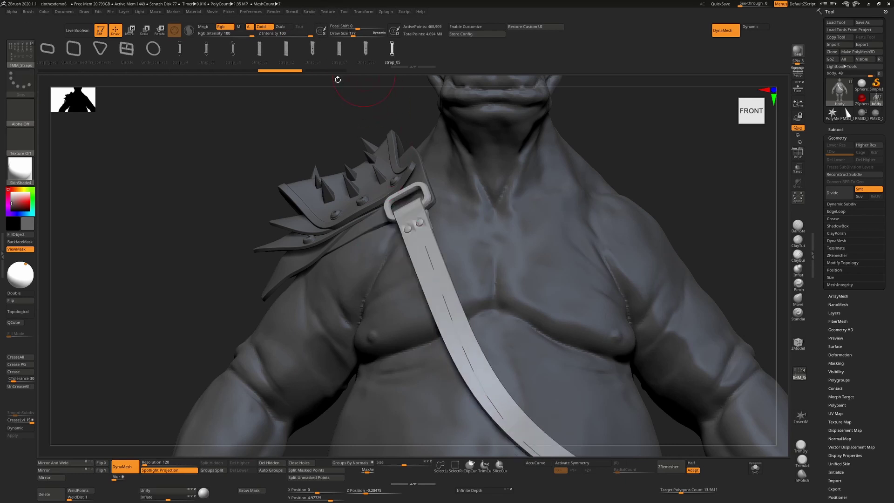
Turn off the curve's Snap option and pull the strap's upper front end down from the shoulder armour.
click(309, 12)
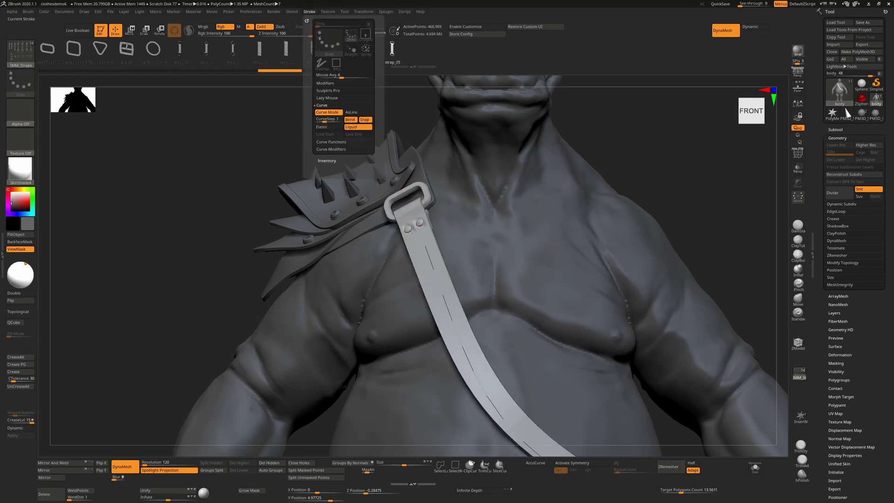
click(365, 119)
drag(420, 222, 429, 264)
drag(617, 185, 672, 178)
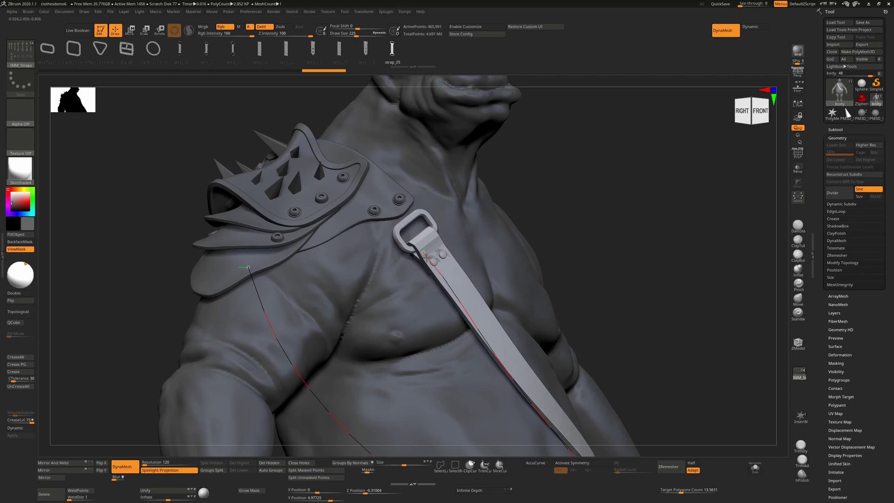
drag(430, 262, 429, 260)
Pull the strap outward at the side of the waist so it wraps outside the body.
alt+drag(628, 326, 727, 247)
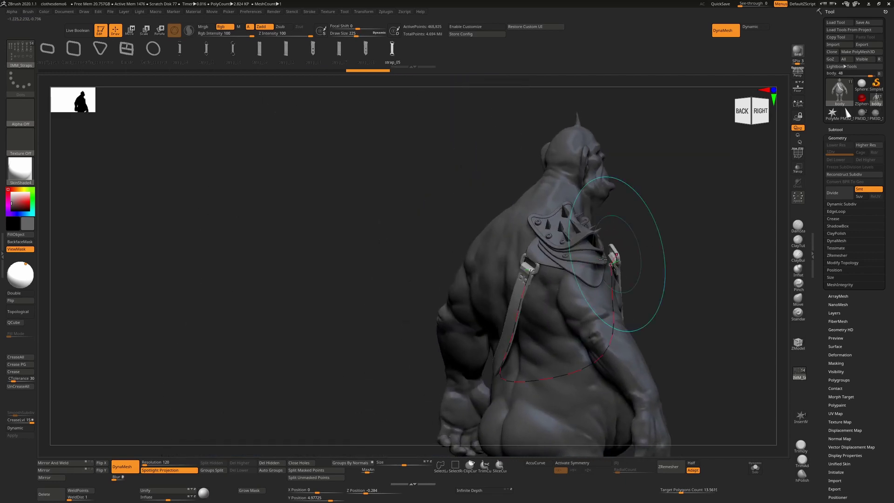
mouse_move(634, 209)
alt+mouse_down()
mouse_move(543, 186)
mouse_move(628, 202)
alt+mouse_up()
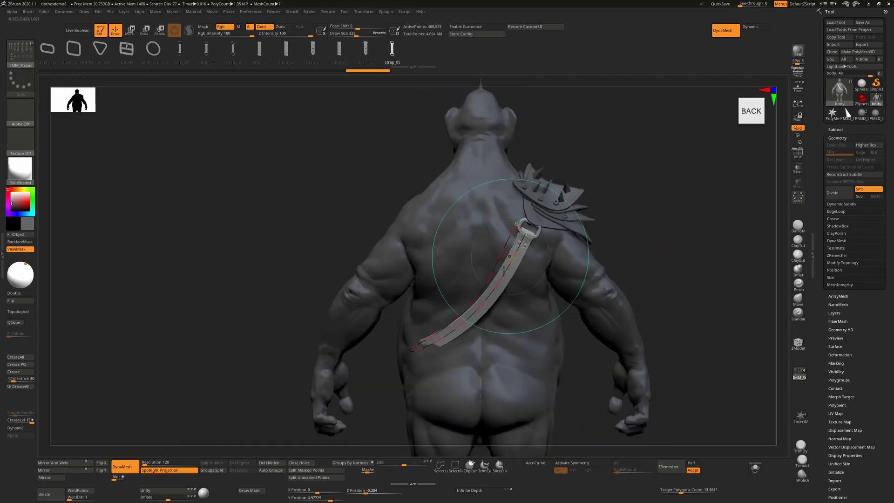
drag(511, 315, 440, 266)
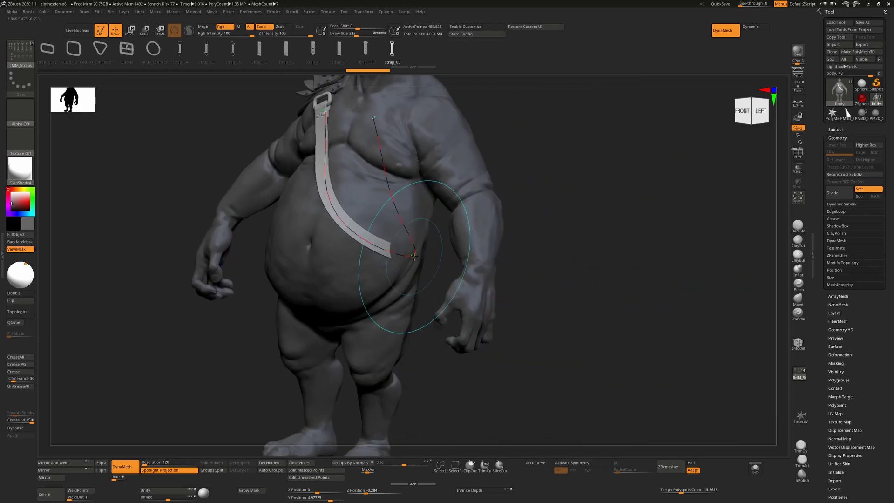
click(415, 256)
drag(623, 259, 480, 257)
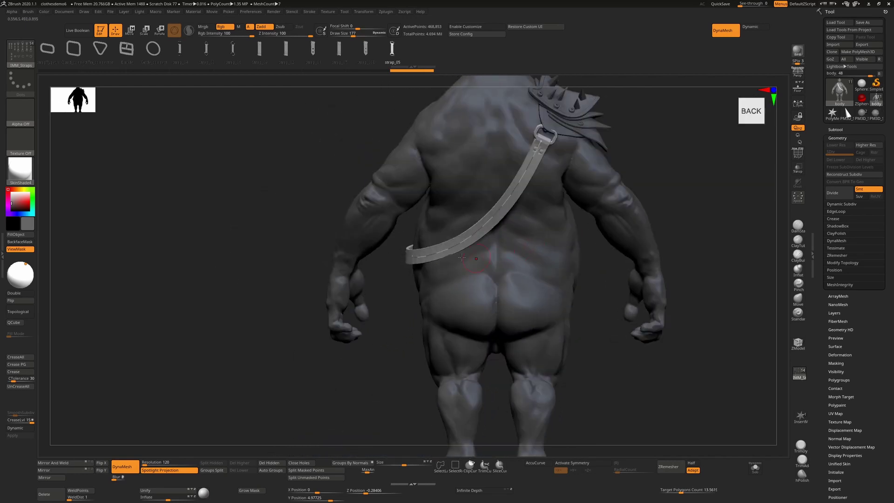
alt+drag(400, 279, 376, 290)
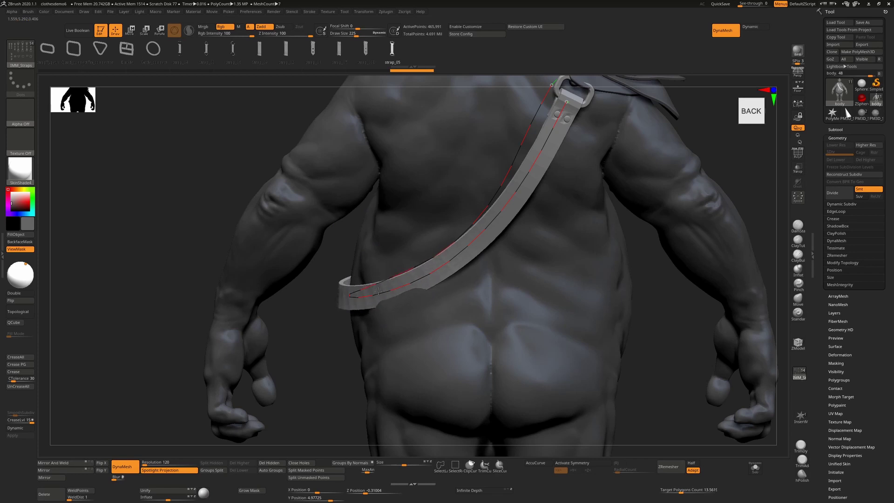
Set the draw size to 256 and nudge the strap's front section into a straighter diagonal across the chest and belly.
key(s)
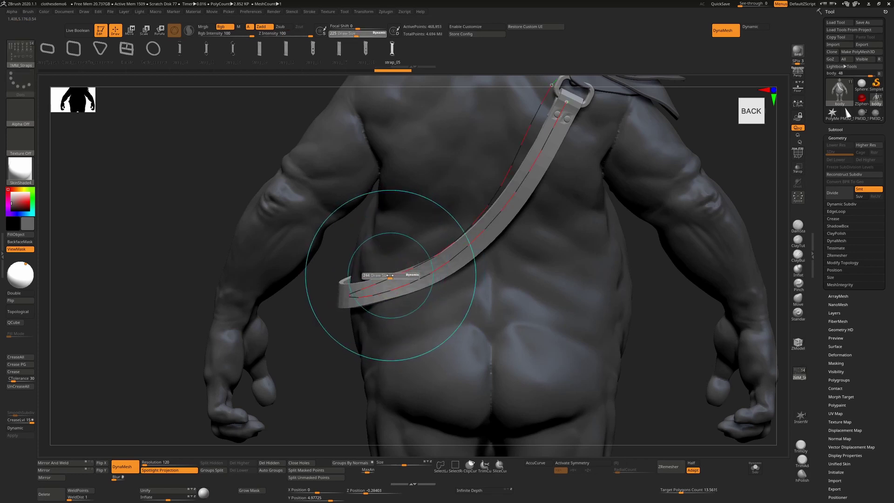
drag(387, 277, 389, 277)
mouse_move(638, 233)
alt+mouse_down()
mouse_move(628, 207)
mouse_move(589, 237)
mouse_move(635, 239)
mouse_move(512, 192)
mouse_move(613, 185)
mouse_move(712, 202)
alt+mouse_up()
key(s)
mouse_move(470, 345)
mouse_down()
mouse_move(485, 341)
mouse_move(485, 348)
mouse_move(482, 328)
mouse_up()
alt+right_drag(481, 328, 448, 284)
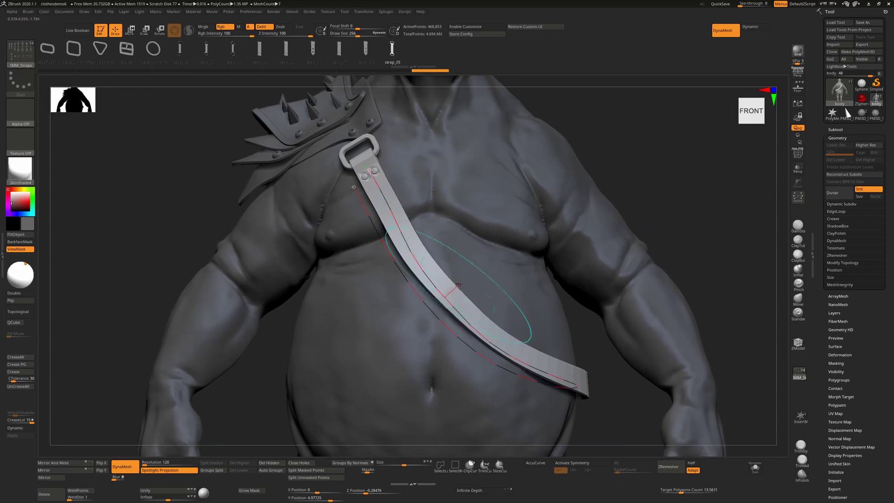
drag(408, 251, 413, 246)
click(413, 245)
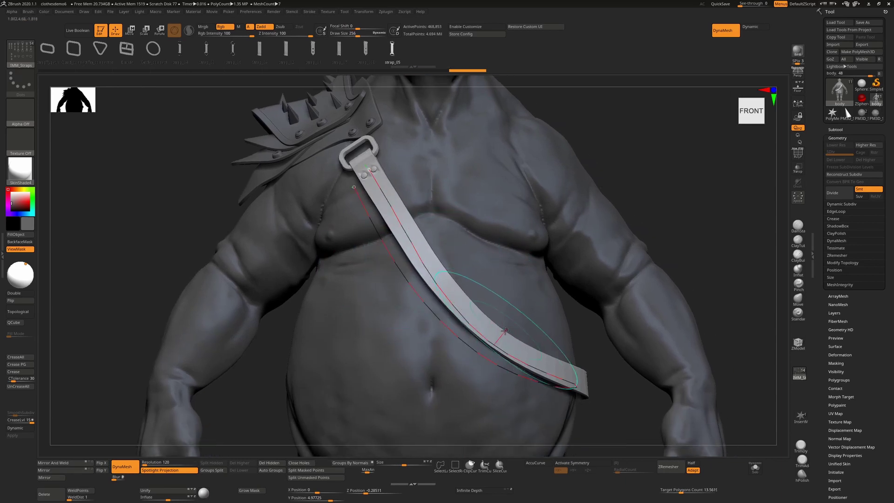
Locate the Smooth command among the stroke's curve functions.
click(310, 12)
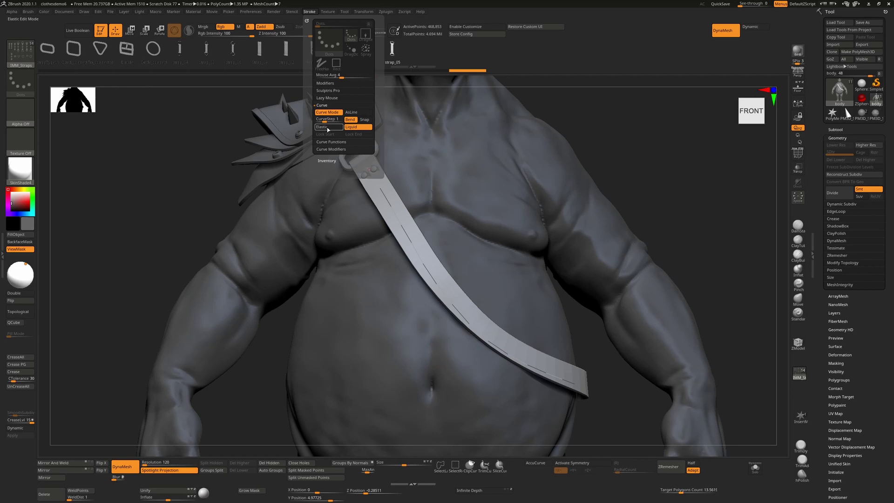
click(331, 142)
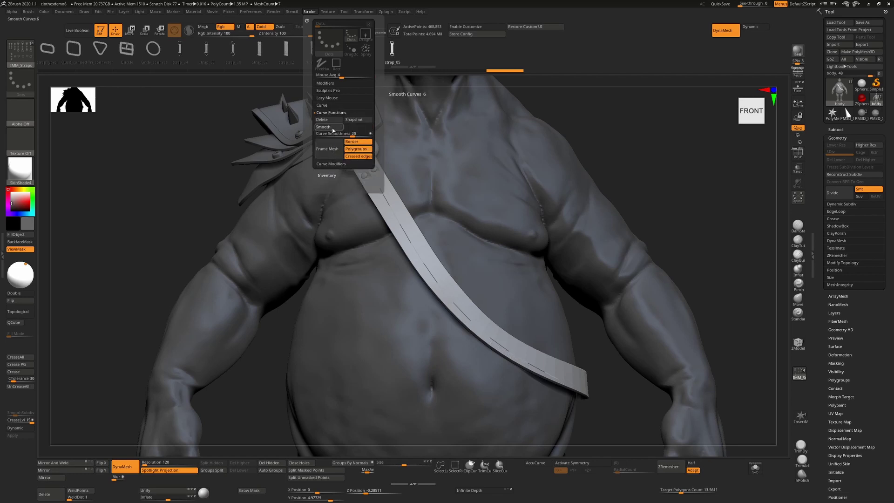
click(445, 290)
Pull the strap's lower back section clear of the body where it turns around the waist.
ctrl+right_drag(445, 291, 455, 253)
alt+drag(652, 275, 628, 236)
drag(684, 249, 526, 254)
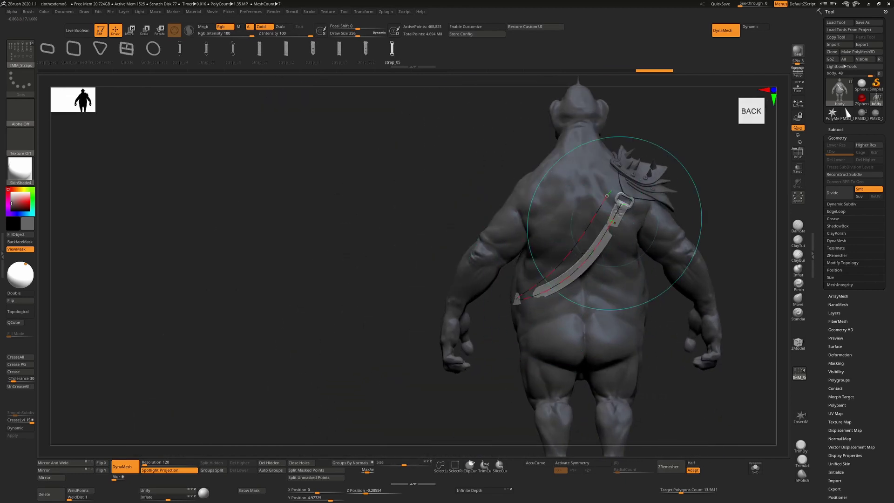
click(516, 299)
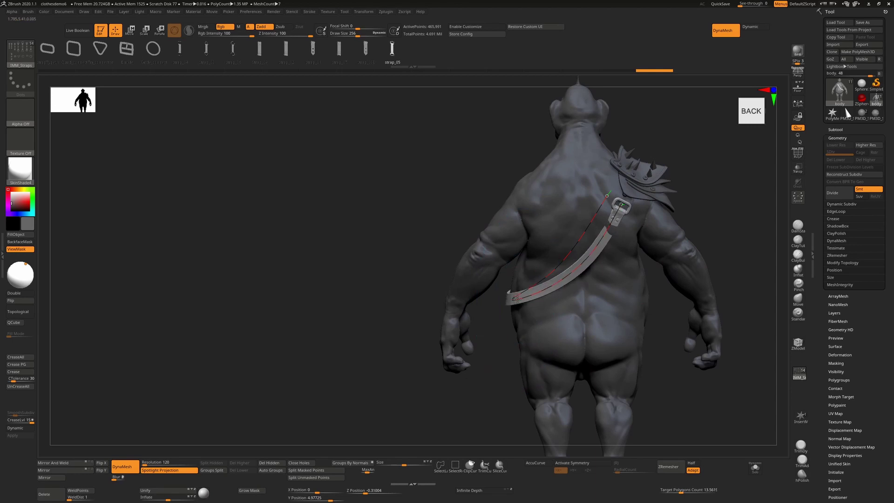
Choose the strap_02 mesh and draw a short connecting strap from the shoulder armour's flap to the strap's front ring, redoing the first attempt.
mouse_move(412, 371)
mouse_down()
mouse_move(422, 378)
mouse_move(554, 359)
mouse_move(560, 349)
mouse_up()
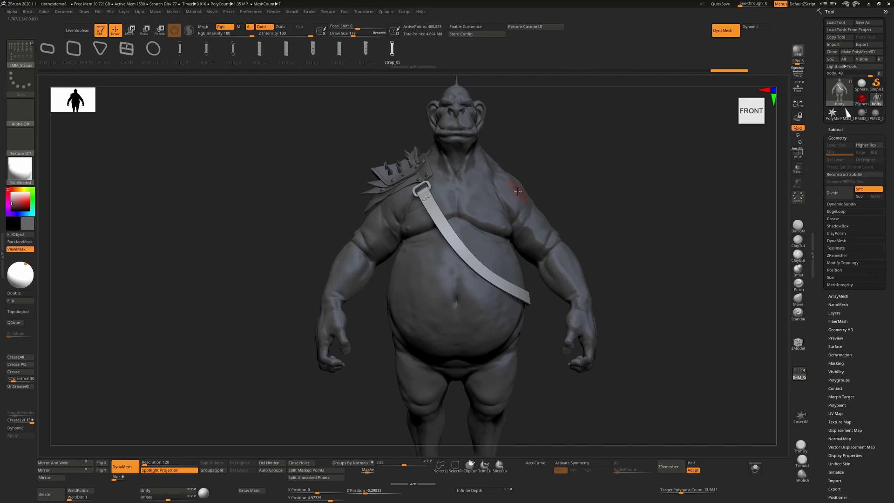
alt+right_drag(511, 229, 502, 255)
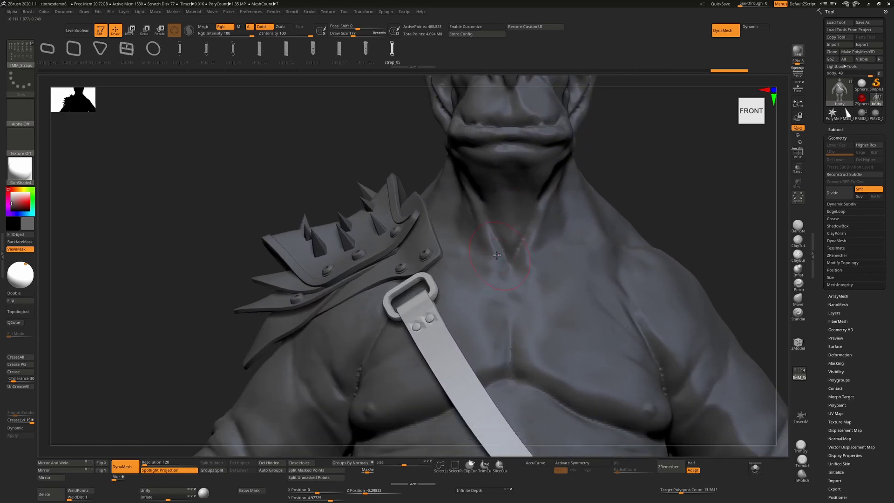
click(287, 49)
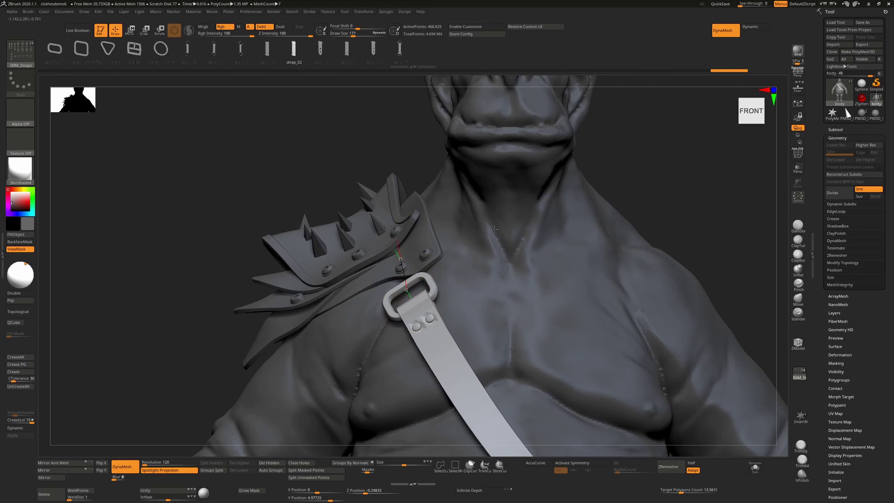
right_drag(712, 166, 745, 169)
shift+right_drag(573, 245, 583, 239)
key(ctrl+z)
drag(333, 261, 409, 295)
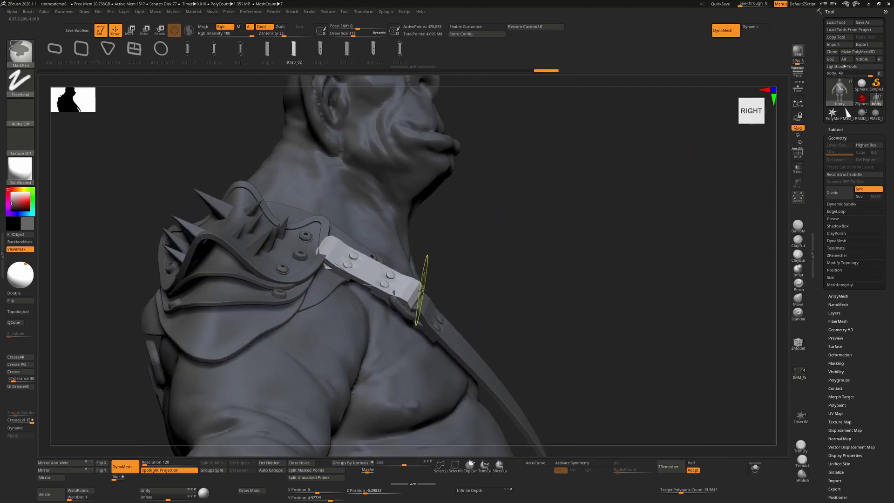
Toggle the curve's AsLine and Liquid options and reposition the connecting strap's curve between the shoulder flap and the ring.
click(309, 12)
click(327, 105)
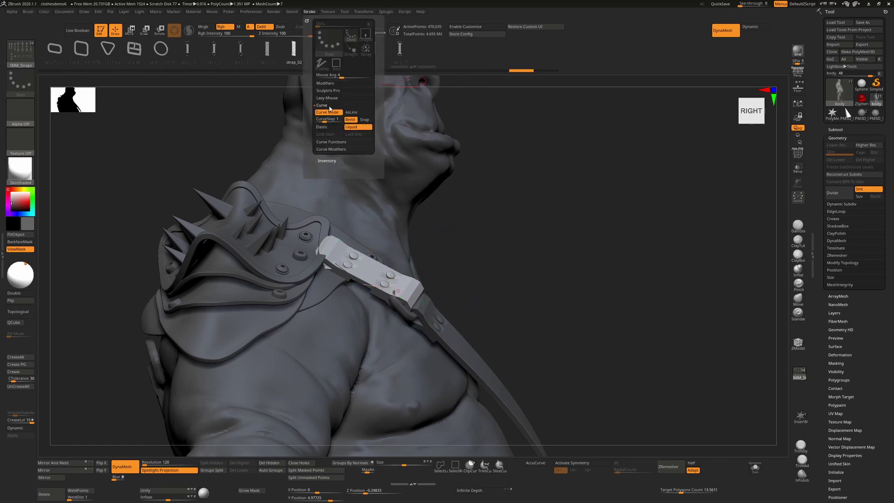
click(357, 113)
click(351, 127)
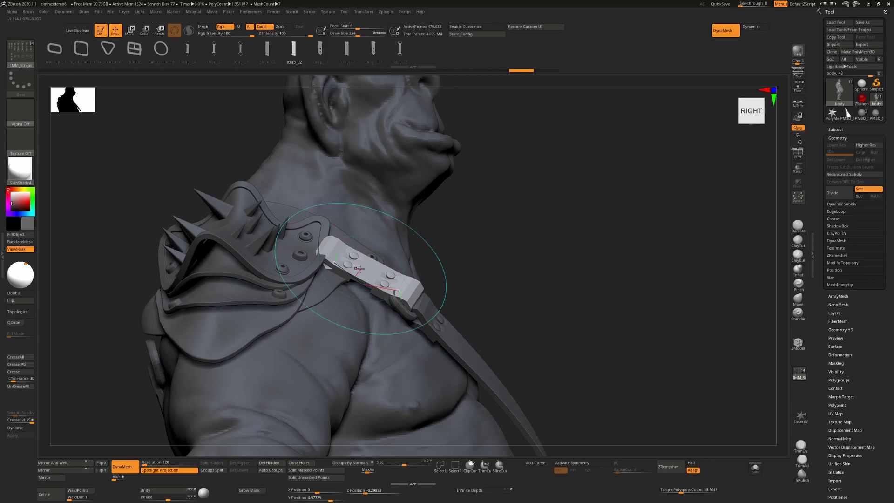
mouse_move(361, 278)
mouse_down()
mouse_move(368, 256)
mouse_move(384, 256)
mouse_move(371, 280)
mouse_move(417, 264)
mouse_up()
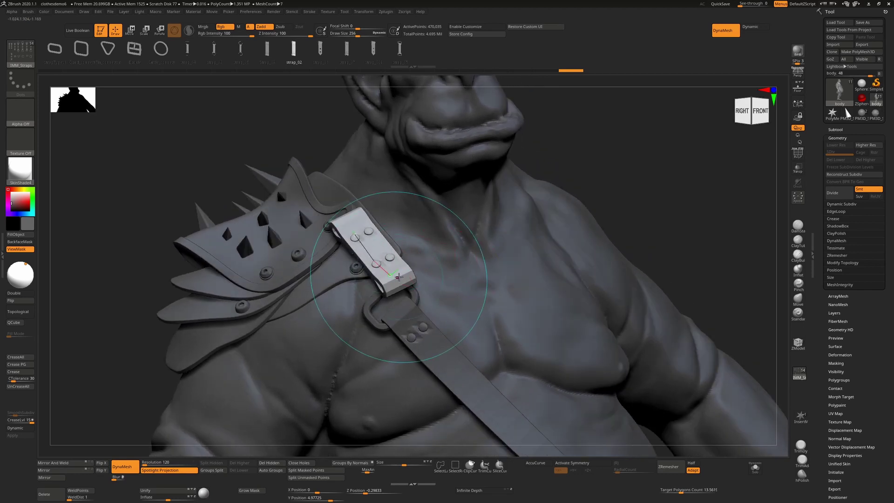
drag(397, 277, 394, 274)
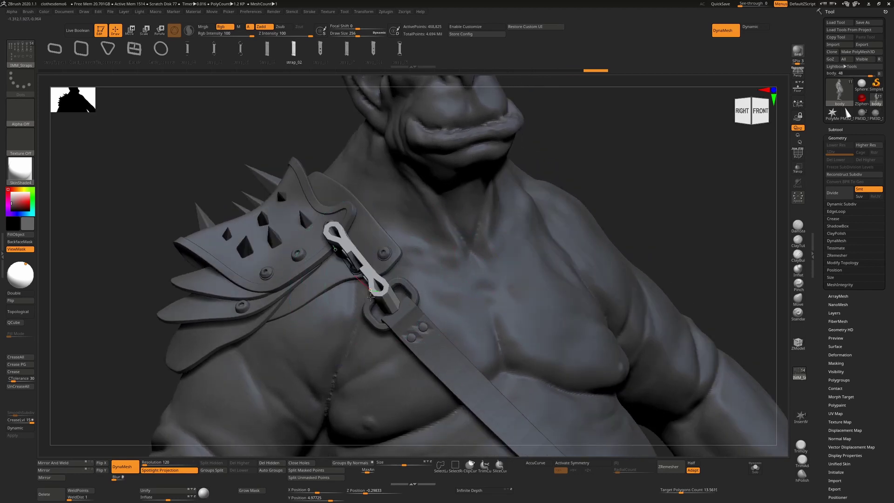
key(ctrl)
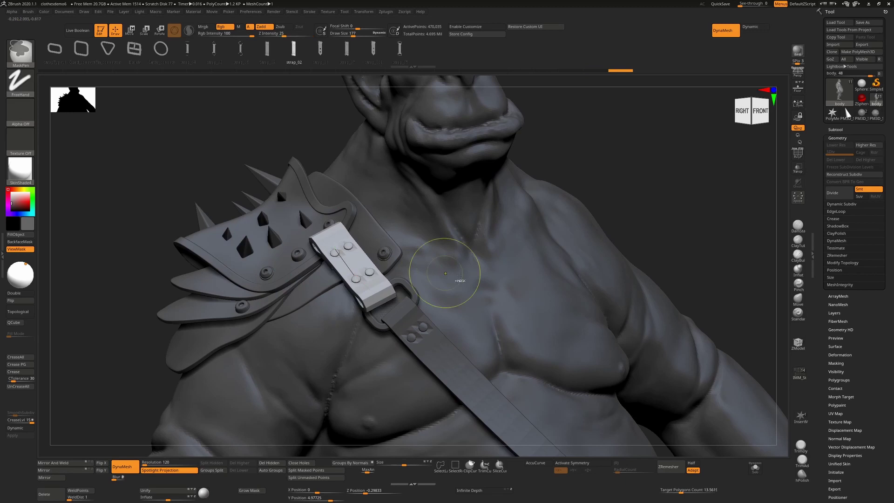
drag(355, 277, 354, 272)
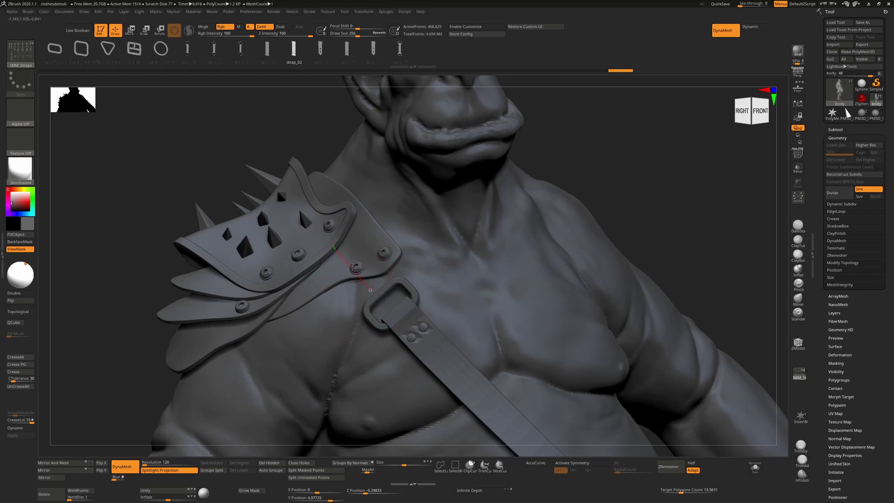
click(366, 259)
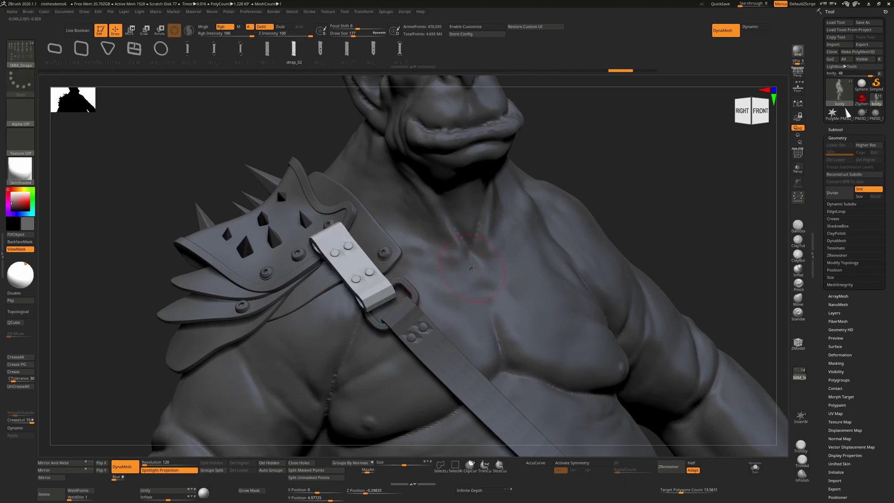
Rotate and shift the connecting strap with the gizmo to follow the slope of the shoulder towards the ring.
key(w)
drag(651, 201, 689, 171)
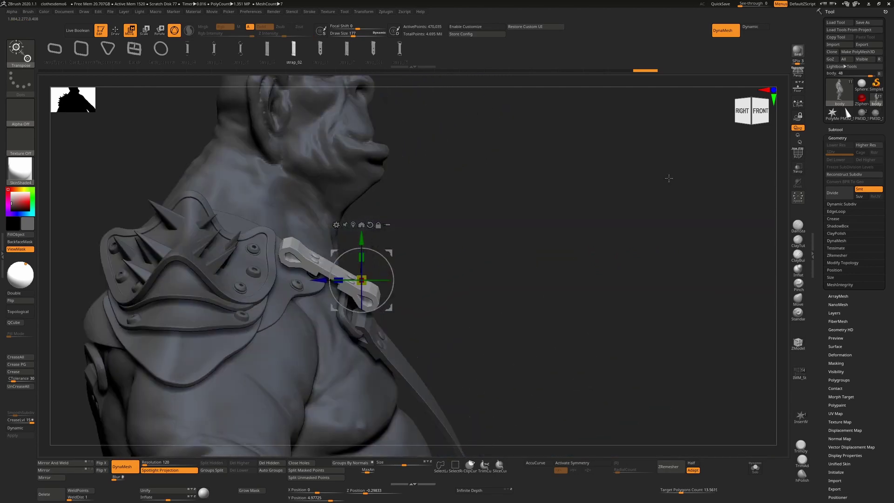
drag(389, 257, 363, 261)
drag(577, 223, 474, 242)
mouse_move(373, 258)
mouse_down()
mouse_move(375, 250)
mouse_move(390, 253)
mouse_up()
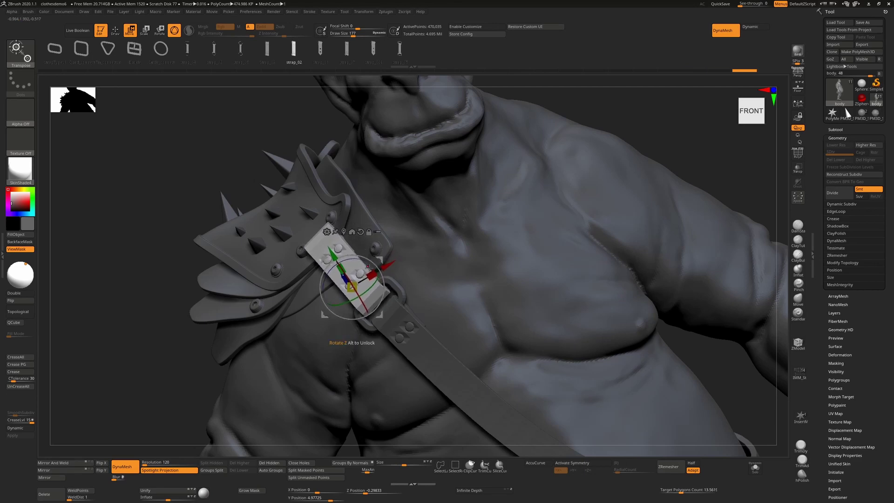
drag(162, 374, 307, 347)
drag(461, 269, 509, 307)
drag(374, 220, 367, 220)
drag(491, 245, 517, 260)
Place the gizmo at the connecting strap's lower end and fit the looped end around the ring.
click(365, 300)
drag(386, 281, 380, 288)
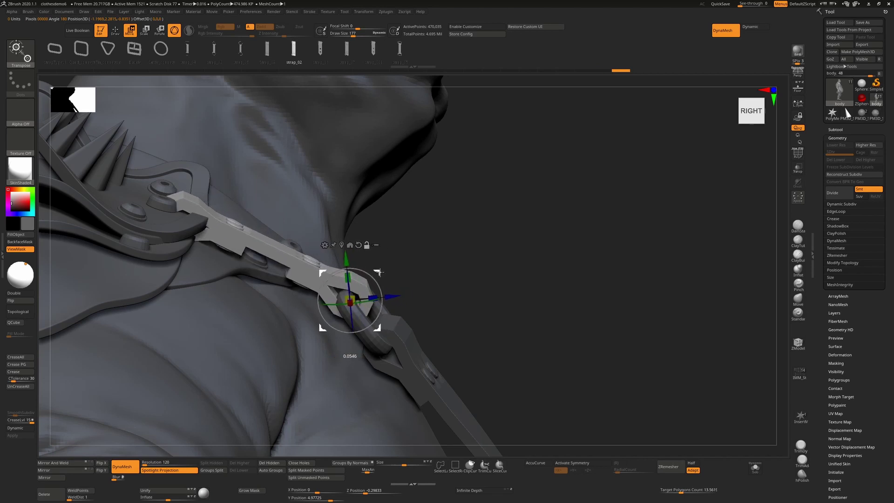
drag(372, 280, 365, 280)
drag(521, 252, 375, 285)
alt+right_drag(615, 307, 612, 197)
drag(754, 228, 447, 313)
Display the polyframe, mask everything except the connecting strap, and fine-tune its alignment with the ring.
key(shift+f)
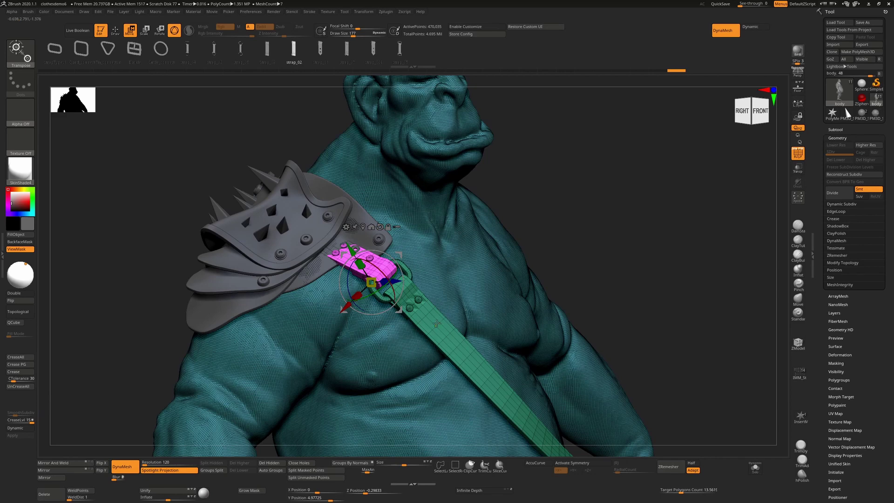
ctrl+click(441, 329)
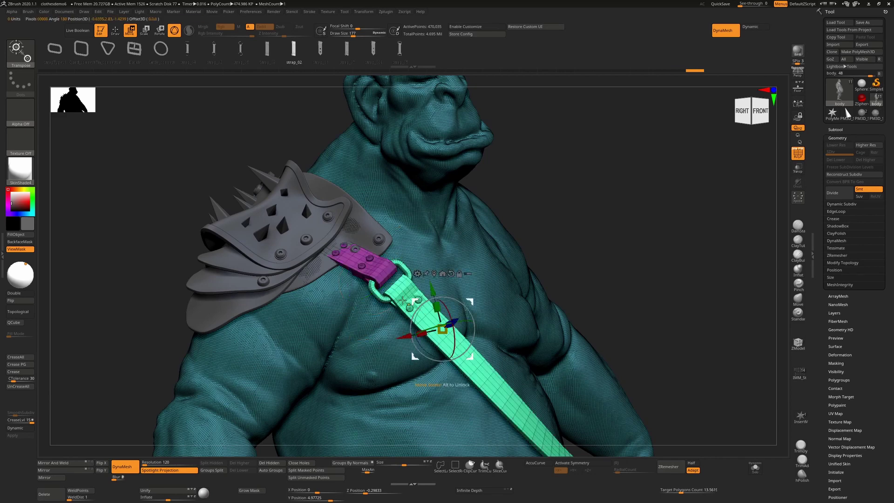
ctrl+click(376, 270)
alt+drag(566, 237, 640, 193)
drag(396, 257, 388, 254)
key(q)
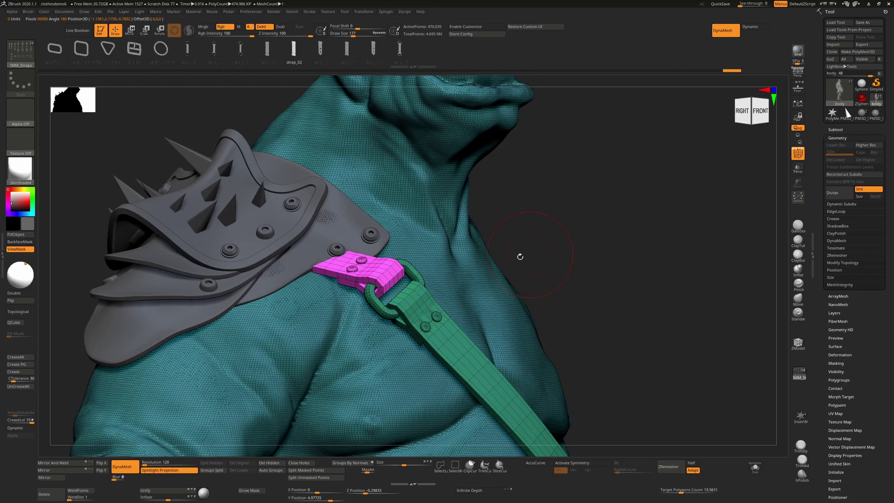
Adjust the shoulder armour's flap and its rivet over the connecting strap with the Move brush, and hide the polyframe.
alt+click(344, 229)
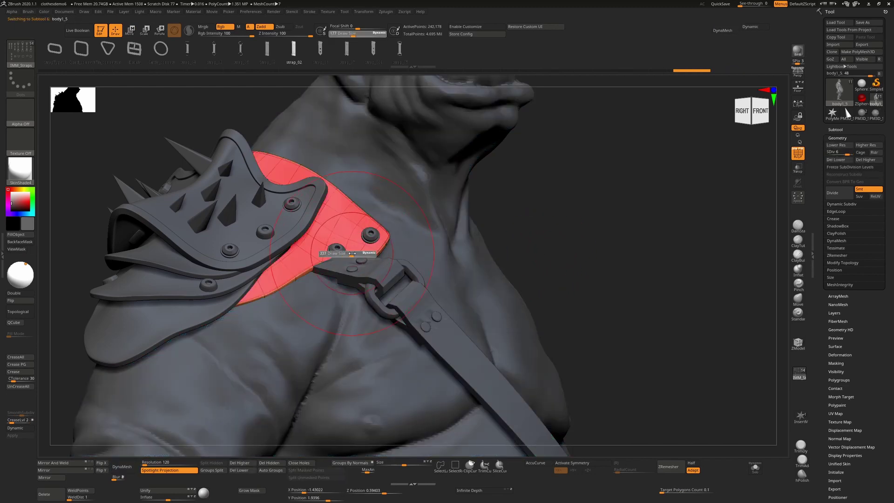
key(b)
key(m)
key(v)
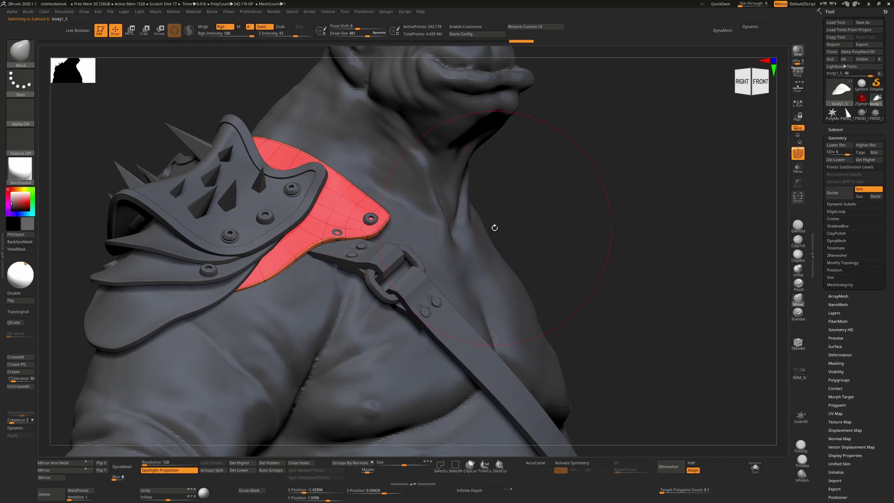
alt+click(337, 230)
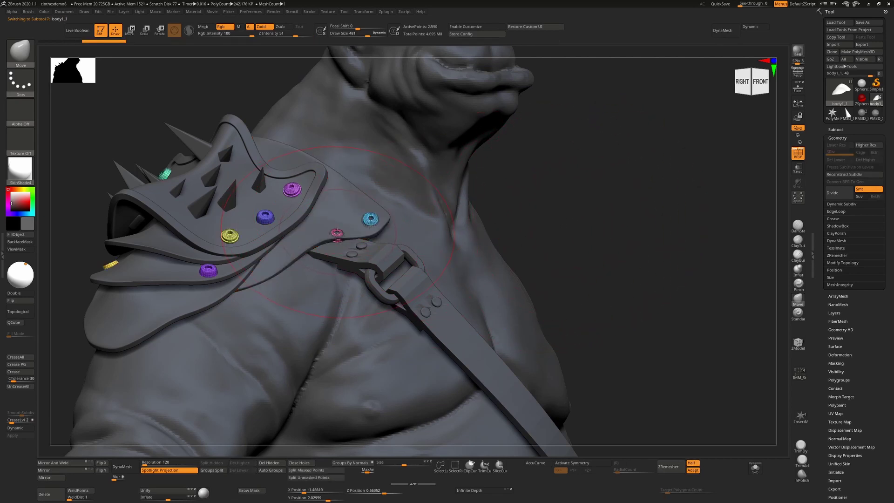
alt+drag(489, 224, 572, 237)
key(shift+f)
drag(610, 260, 629, 227)
drag(532, 248, 508, 259)
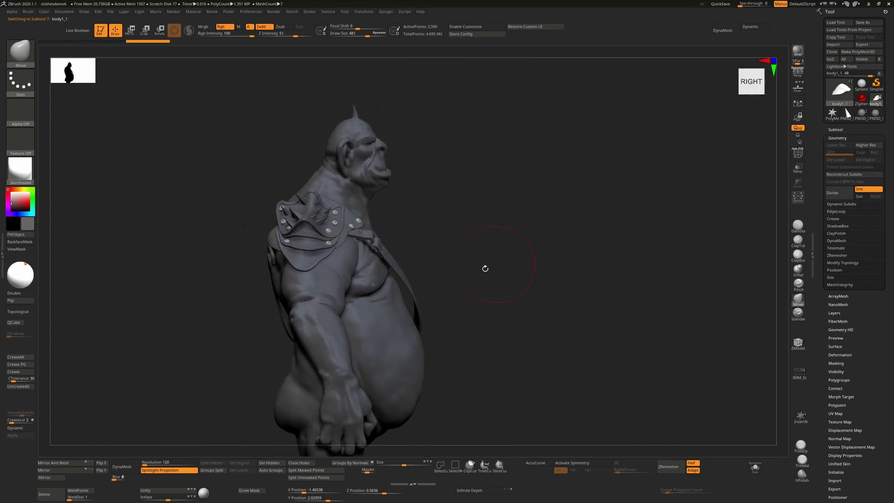
Make the body subtool active, clear its mask, and enlarge the Move brush over the strap on the chest.
alt+click(413, 292)
drag(451, 279, 420, 298)
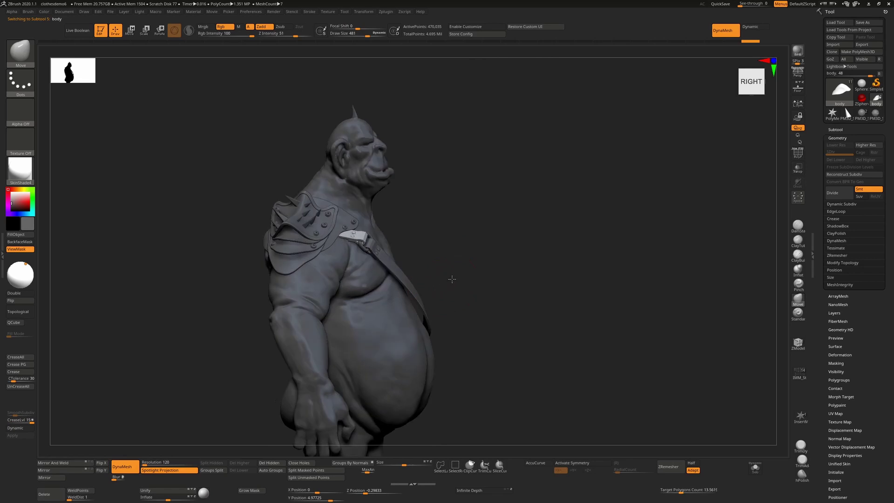
ctrl+drag(475, 256, 430, 295)
key(s)
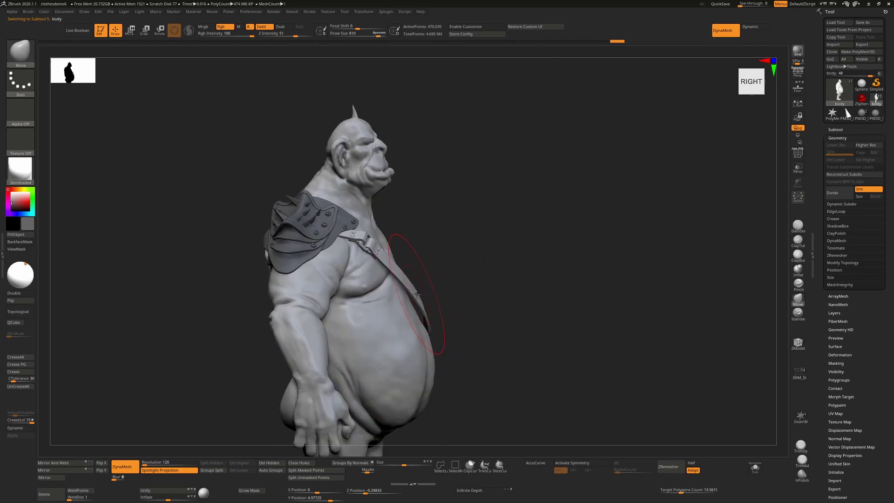